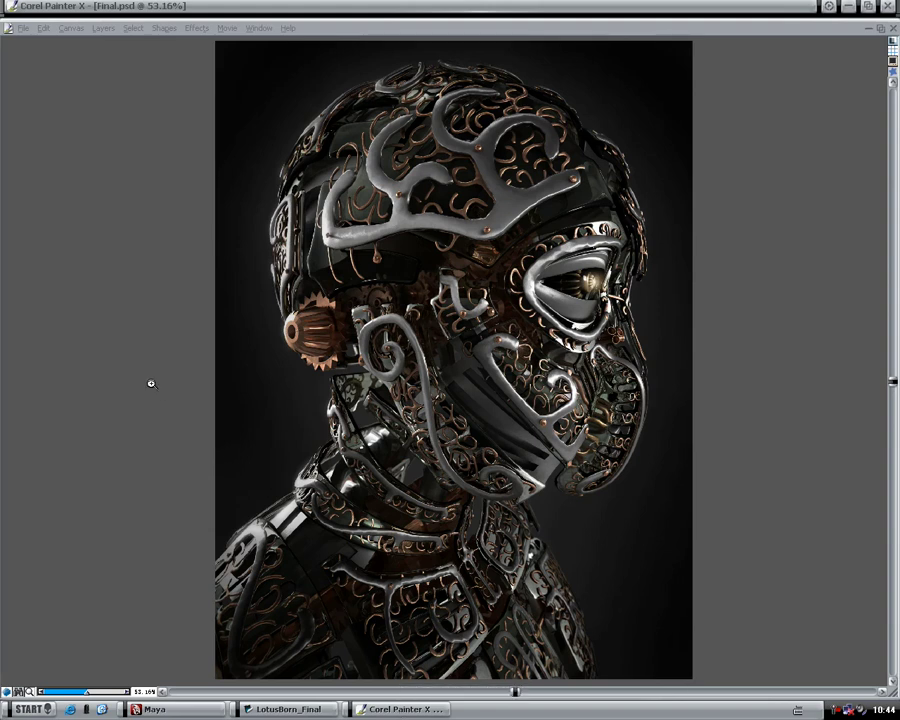
# - View Final.psd at 100% in Painter with the palettes hidden
pyautogui.press('Tab')
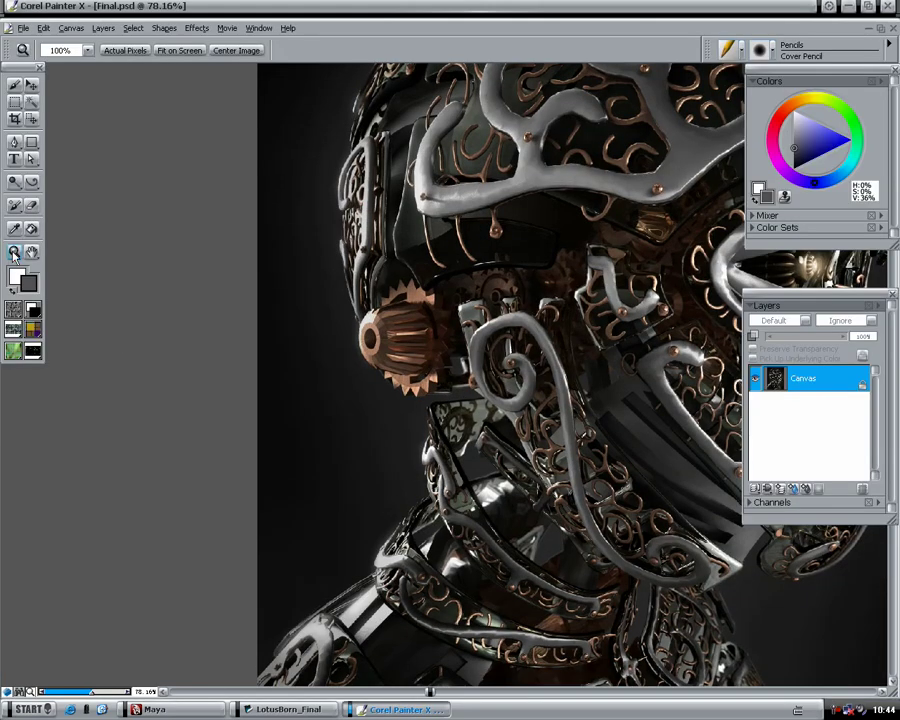
pyautogui.doubleClick(14, 181)
pyautogui.press('Tab')
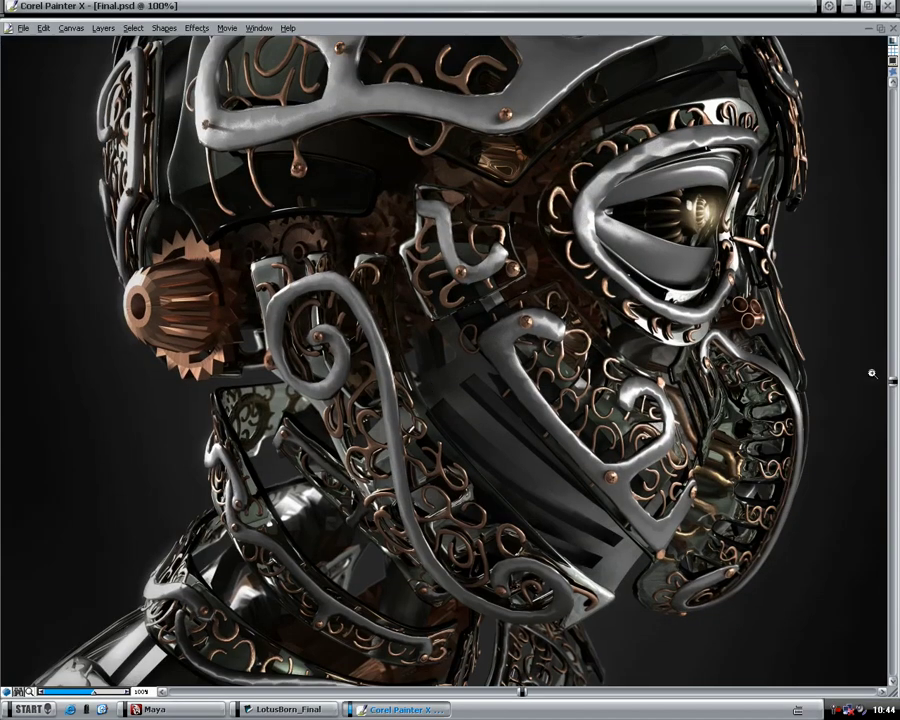
pyautogui.moveTo(895, 383); pyautogui.dragTo(878, 285)
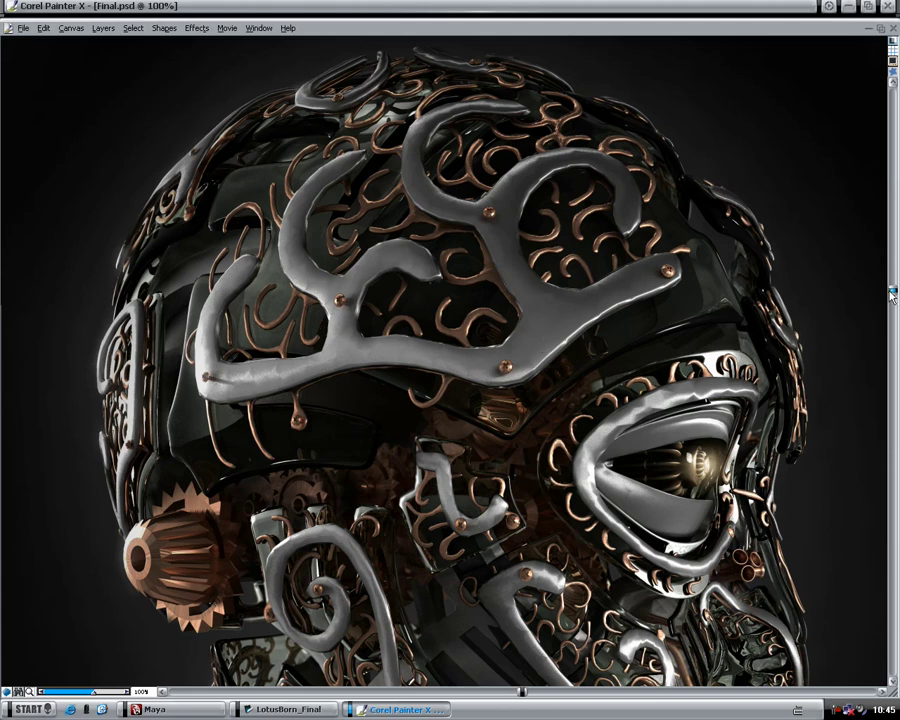
pyautogui.moveTo(893, 297)
pyautogui.mouseDown()
pyautogui.moveTo(893, 515)
pyautogui.moveTo(893, 287)
pyautogui.mouseUp()
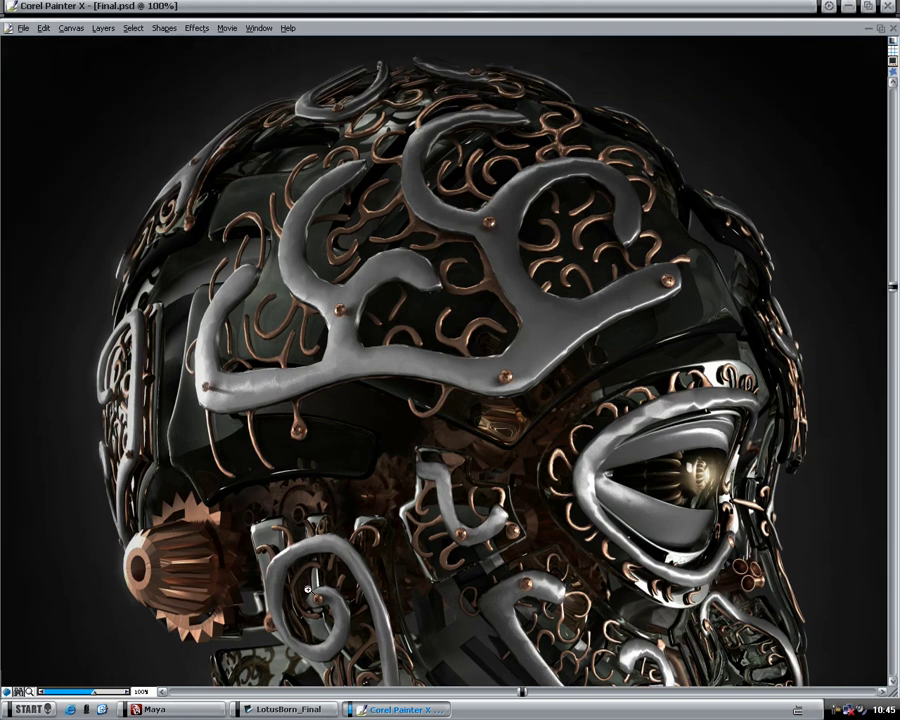
# - Switch to the Maya robot scene and orbit the helmet to side and front views
pyautogui.click(170, 711)
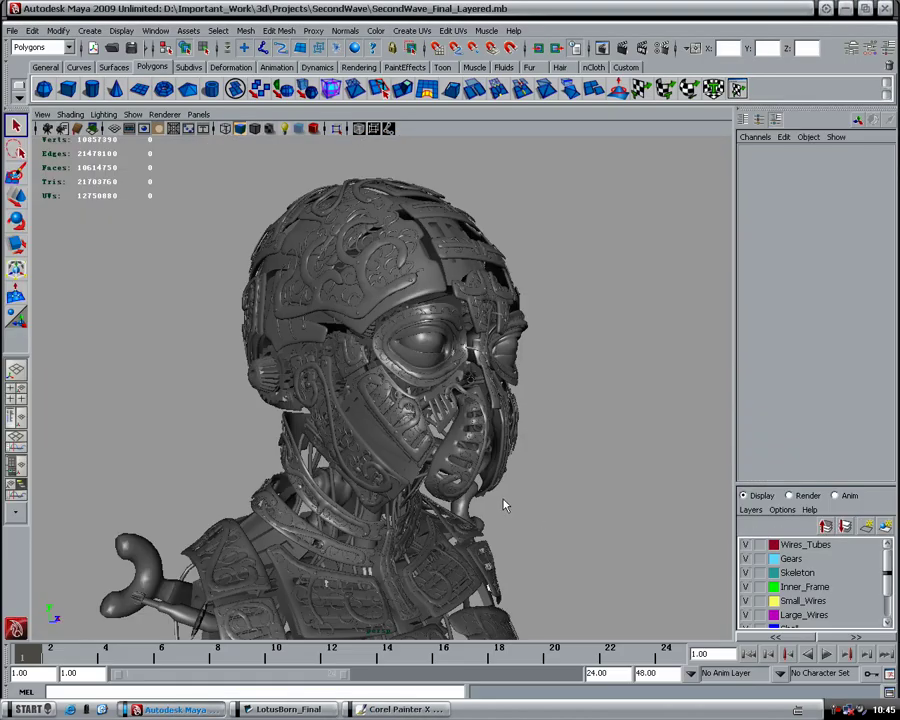
pyautogui.keyDown('alt'); pyautogui.moveTo(532, 406); pyautogui.dragTo(544, 390); pyautogui.keyUp('alt')
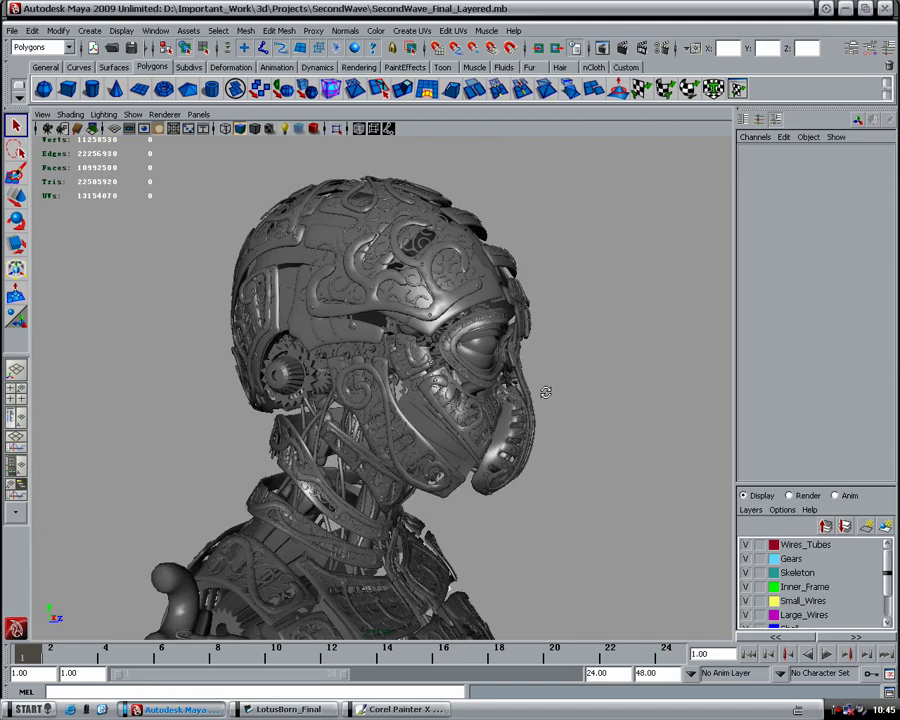
pyautogui.keyDown('alt'); pyautogui.moveTo(544, 390); pyautogui.dragTo(578, 424, button='right'); pyautogui.keyUp('alt')
pyautogui.keyDown('alt'); pyautogui.moveTo(578, 424); pyautogui.dragTo(602, 403); pyautogui.keyUp('alt')
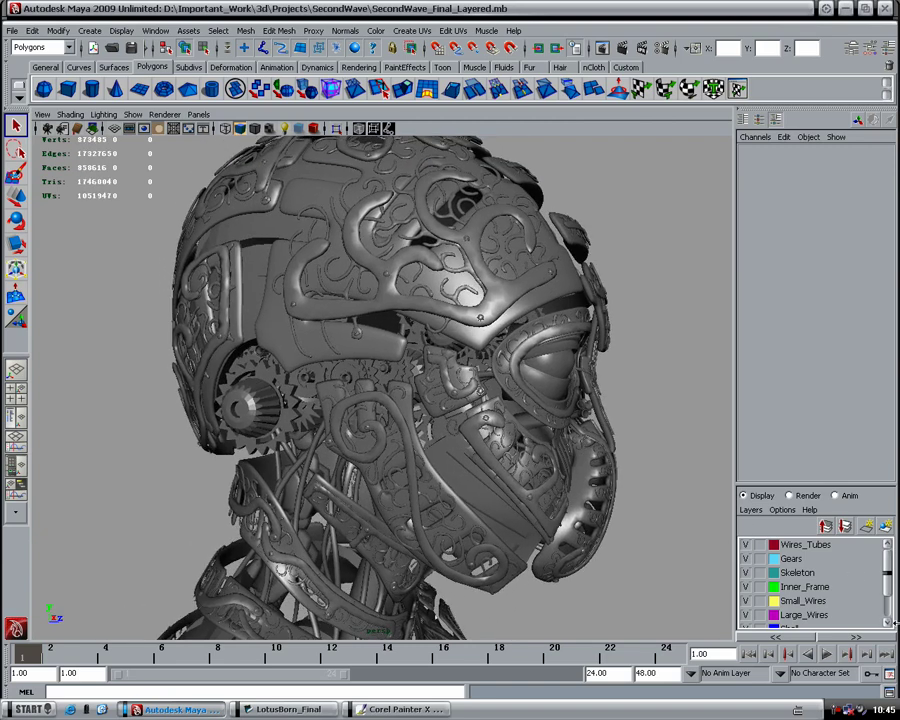
pyautogui.scroll(-2, 888, 572)
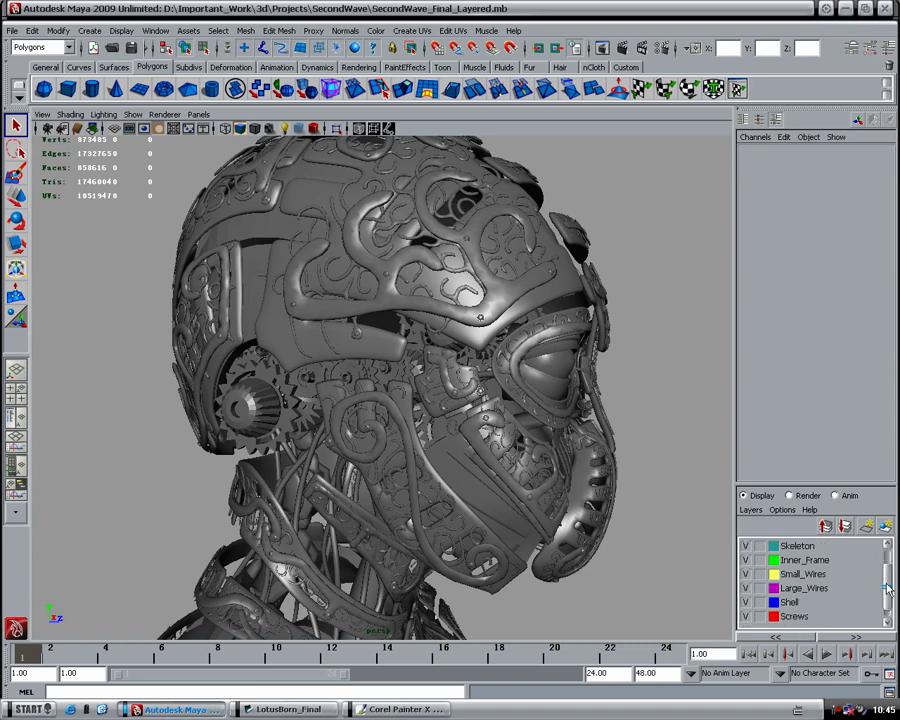
pyautogui.scroll(2, 888, 572)
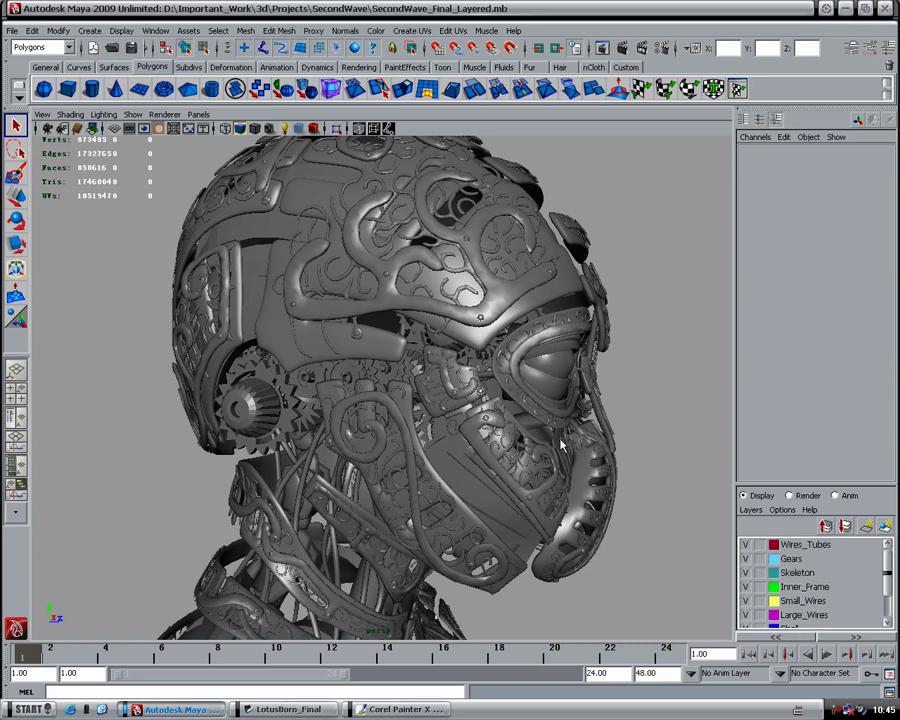
pyautogui.keyDown('alt'); pyautogui.moveTo(559, 440); pyautogui.dragTo(640, 445); pyautogui.keyUp('alt')
# - Pull back and orbit around the whole figure, back to front
pyautogui.rightClick(742, 588)
pyautogui.click(596, 507)
pyautogui.keyDown('alt'); pyautogui.moveTo(615, 505); pyautogui.dragTo(540, 378, button='right'); pyautogui.keyUp('alt')
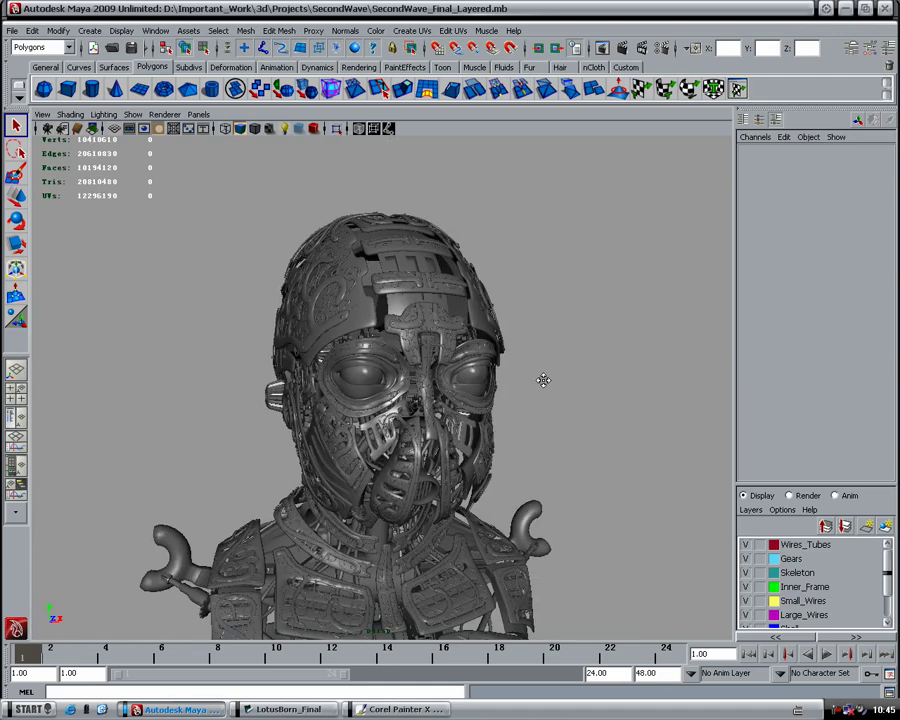
pyautogui.moveTo(540, 378)
pyautogui.keyDown('alt'); pyautogui.mouseDown(button='middle')
pyautogui.moveTo(606, 453)
pyautogui.moveTo(569, 460)
pyautogui.mouseUp(button='middle'); pyautogui.keyUp('alt')
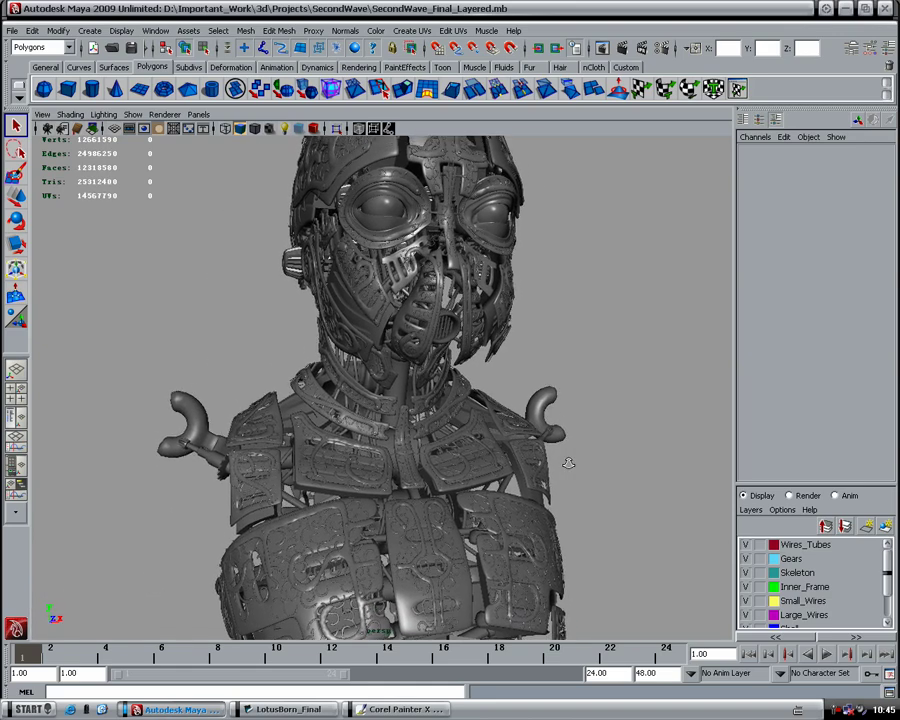
pyautogui.keyDown('alt'); pyautogui.moveTo(569, 460); pyautogui.dragTo(341, 388, button='right'); pyautogui.keyUp('alt')
pyautogui.moveTo(341, 388)
pyautogui.keyDown('alt'); pyautogui.mouseDown()
pyautogui.moveTo(571, 397)
pyautogui.moveTo(492, 397)
pyautogui.mouseUp(); pyautogui.keyUp('alt')
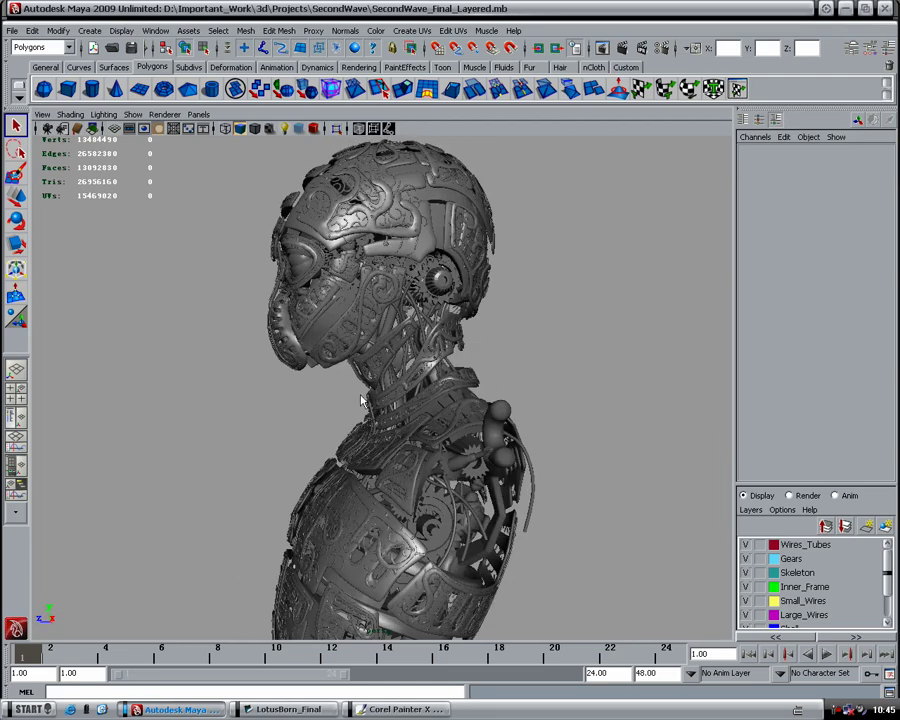
pyautogui.keyDown('alt'); pyautogui.moveTo(311, 397); pyautogui.dragTo(561, 400); pyautogui.keyUp('alt')
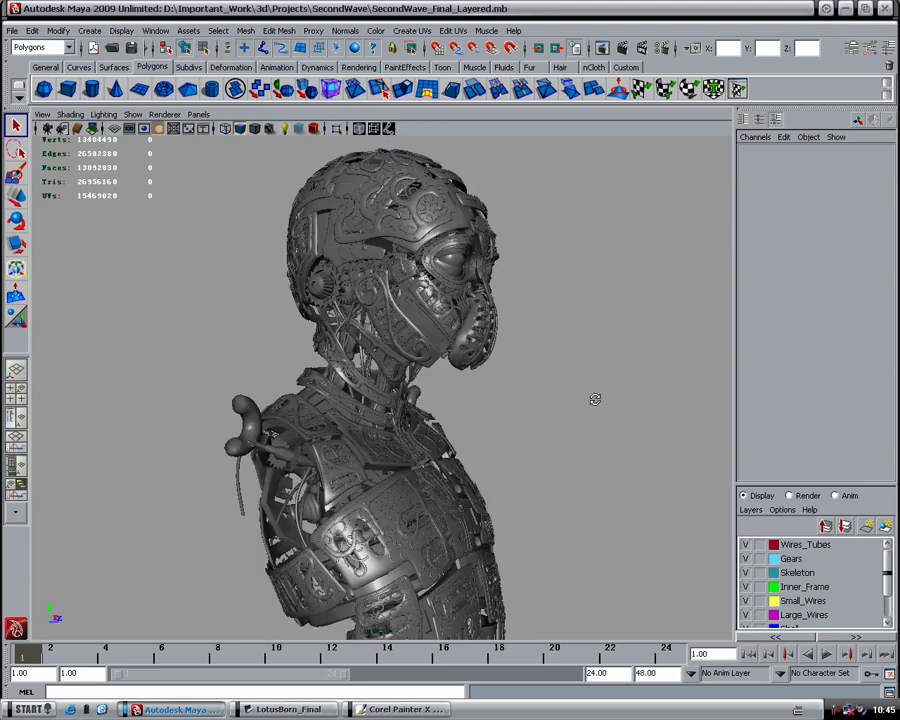
pyautogui.keyDown('alt'); pyautogui.moveTo(561, 400); pyautogui.dragTo(435, 404); pyautogui.keyUp('alt')
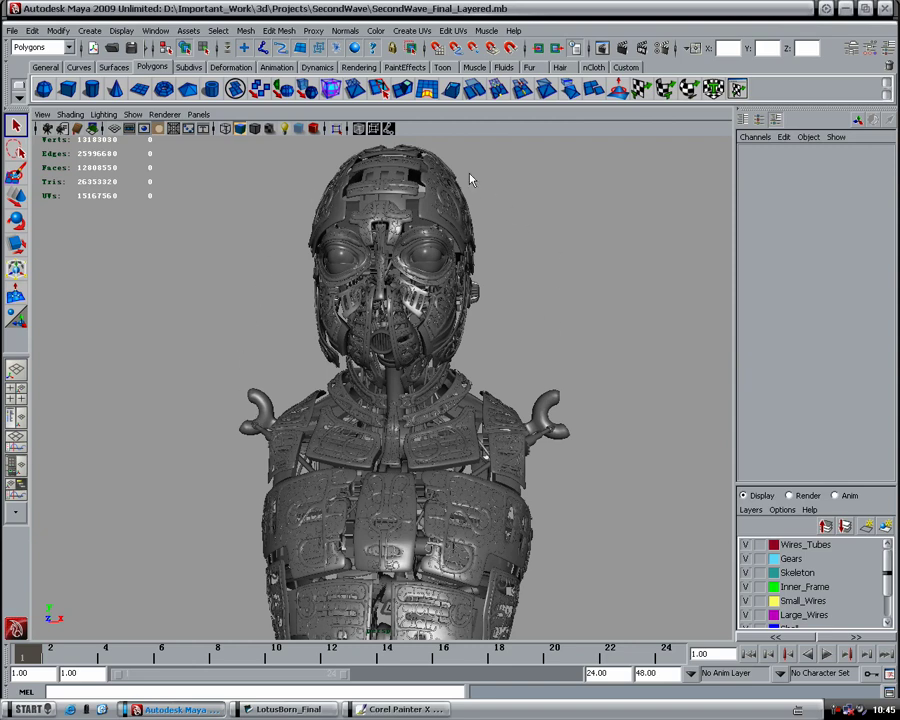
# - Close in on the head and shoulders, then set all display layers invisible
pyautogui.keyDown('alt'); pyautogui.moveTo(360, 320); pyautogui.dragTo(373, 378, button='right'); pyautogui.keyUp('alt')
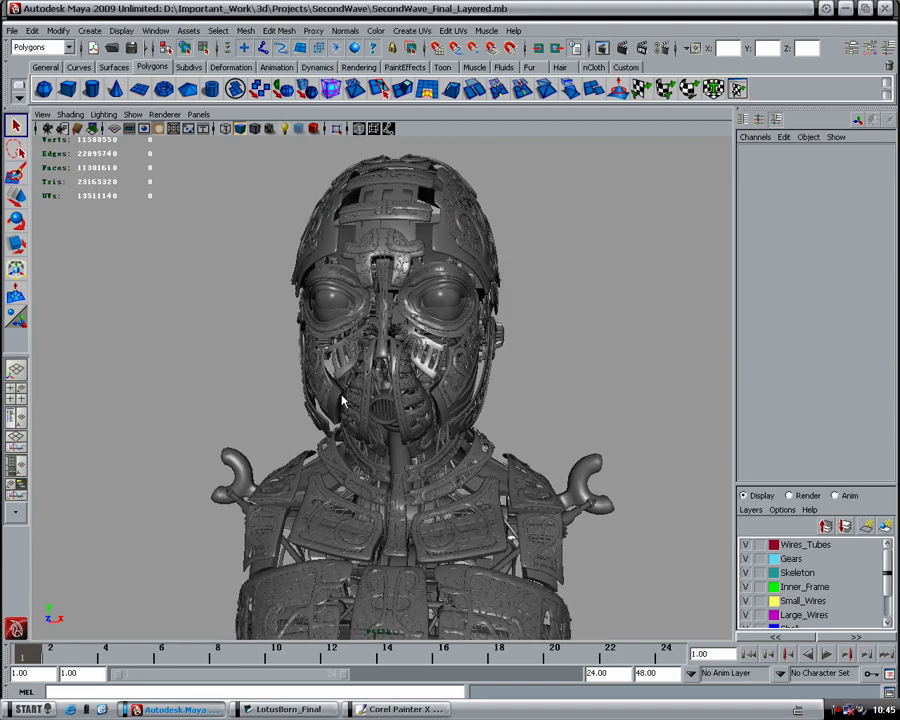
pyautogui.keyDown('alt'); pyautogui.moveTo(341, 399); pyautogui.dragTo(450, 422); pyautogui.keyUp('alt')
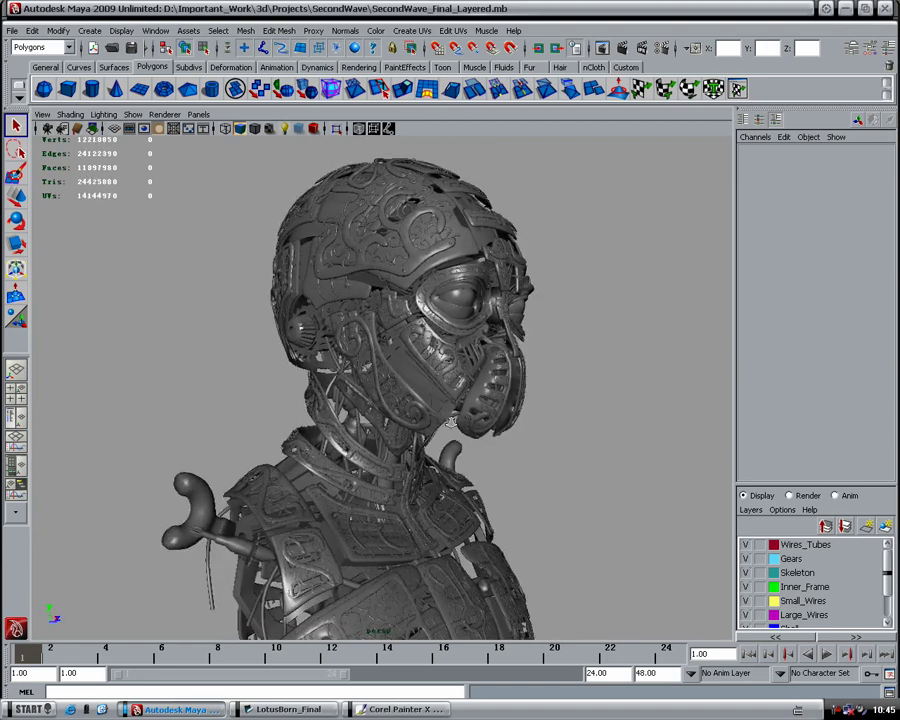
pyautogui.keyDown('alt'); pyautogui.moveTo(450, 422); pyautogui.dragTo(628, 504, button='right'); pyautogui.keyUp('alt')
pyautogui.rightClick(775, 592)
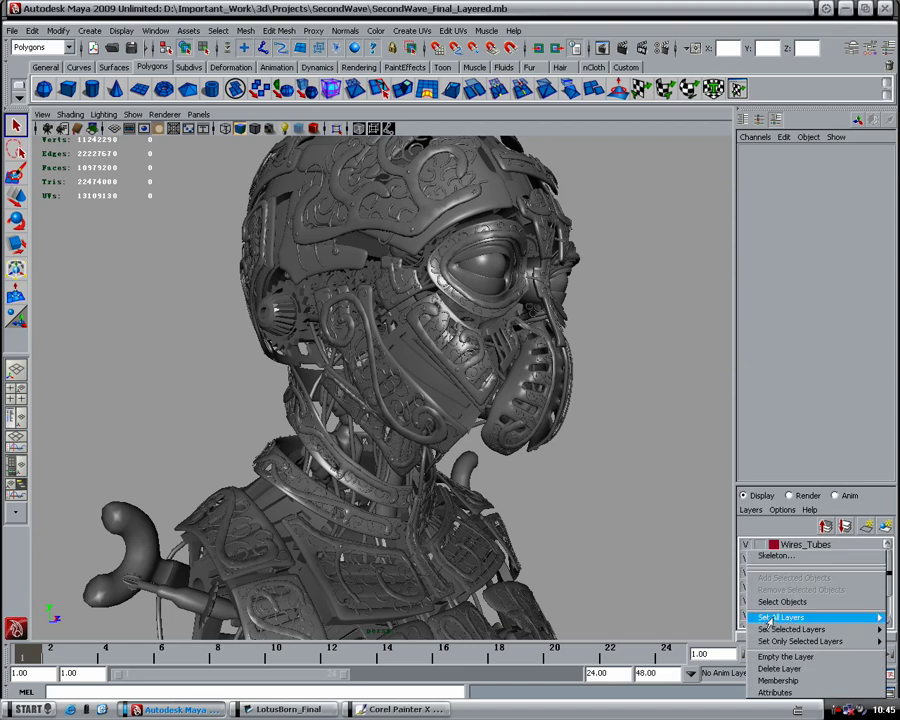
pyautogui.click(714, 545)
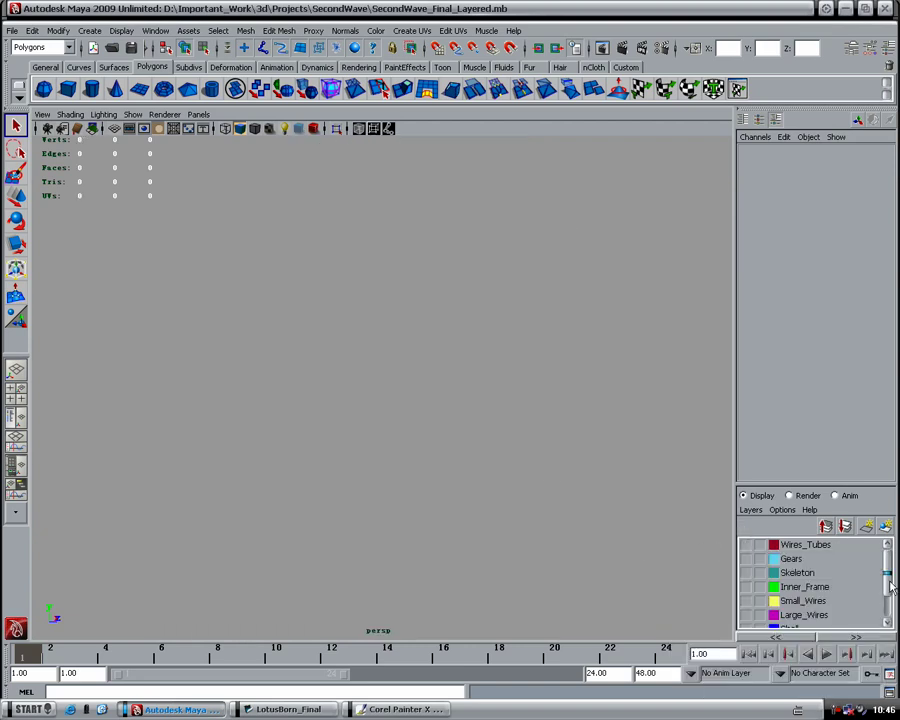
pyautogui.scroll(-1, 889, 583)
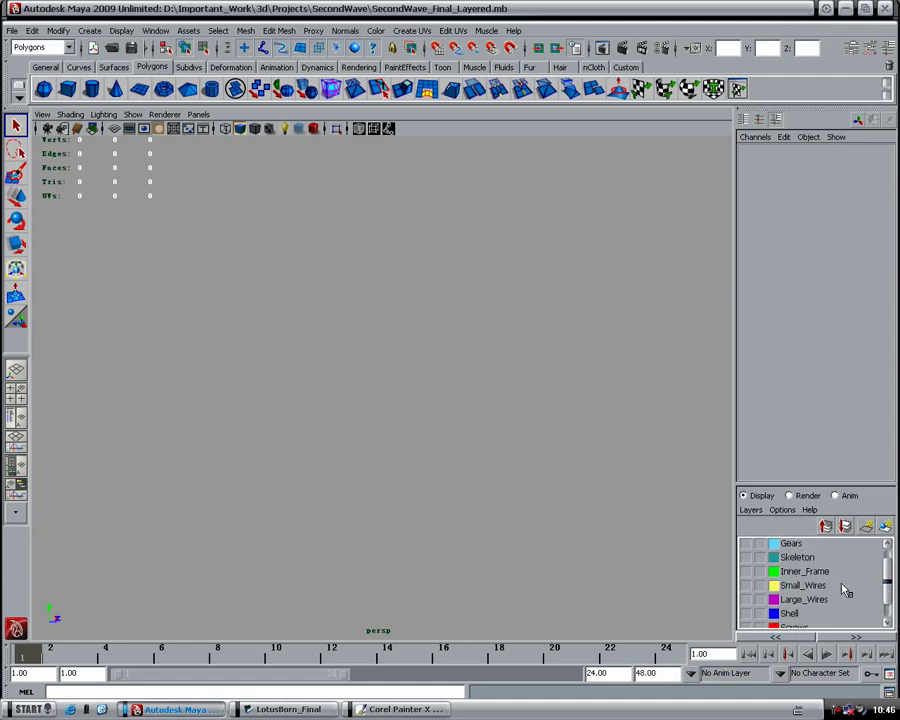
pyautogui.scroll(1, 889, 583)
# - Show the Gears layer and orbit around the gear assemblies
pyautogui.click(747, 555)
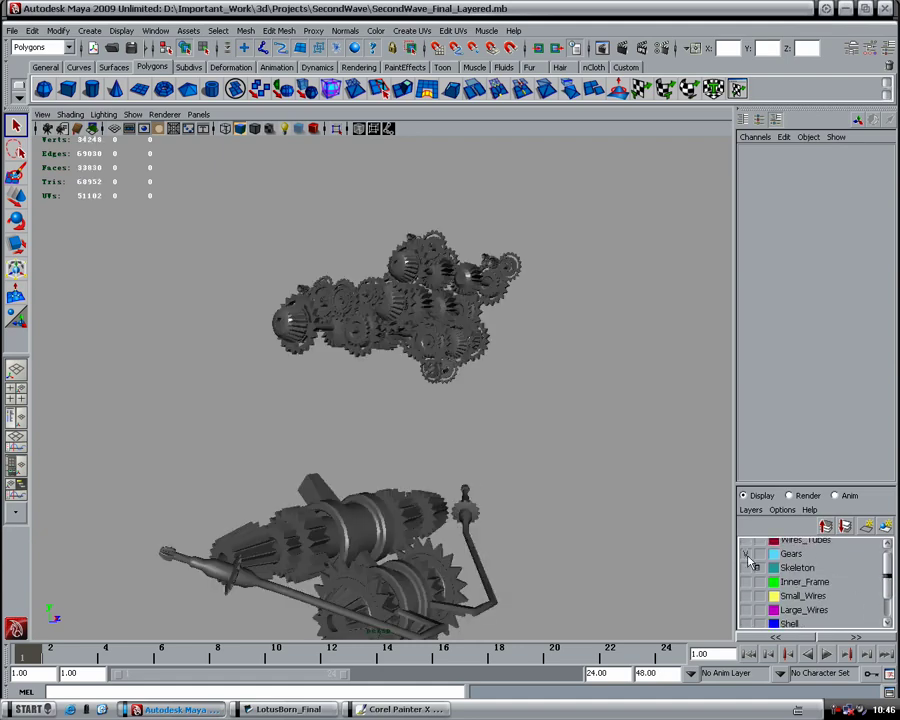
pyautogui.moveTo(575, 515)
pyautogui.keyDown('alt'); pyautogui.mouseDown()
pyautogui.moveTo(508, 492)
pyautogui.moveTo(573, 446)
pyautogui.moveTo(387, 441)
pyautogui.moveTo(542, 446)
pyautogui.moveTo(498, 426)
pyautogui.moveTo(443, 437)
pyautogui.moveTo(502, 458)
pyautogui.moveTo(345, 378)
pyautogui.mouseUp(); pyautogui.keyUp('alt')
pyautogui.moveTo(567, 538)
pyautogui.keyDown('alt'); pyautogui.mouseDown()
pyautogui.moveTo(450, 420)
pyautogui.moveTo(400, 430)
pyautogui.moveTo(383, 455)
pyautogui.mouseUp(); pyautogui.keyUp('alt')
pyautogui.keyDown('alt'); pyautogui.moveTo(383, 455); pyautogui.dragTo(443, 452, button='middle'); pyautogui.keyUp('alt')
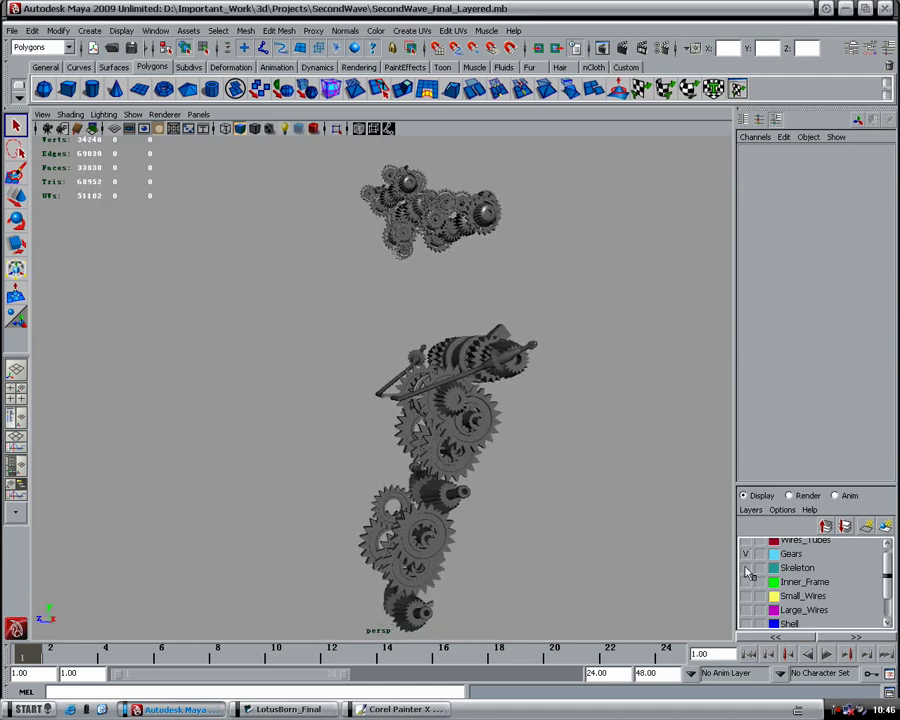
# - Show the Skeleton layer and view the gears and spirals from front and side
pyautogui.click(745, 567)
pyautogui.moveTo(520, 476)
pyautogui.keyDown('alt'); pyautogui.mouseDown()
pyautogui.moveTo(452, 437)
pyautogui.moveTo(639, 422)
pyautogui.moveTo(660, 442)
pyautogui.mouseUp(); pyautogui.keyUp('alt')
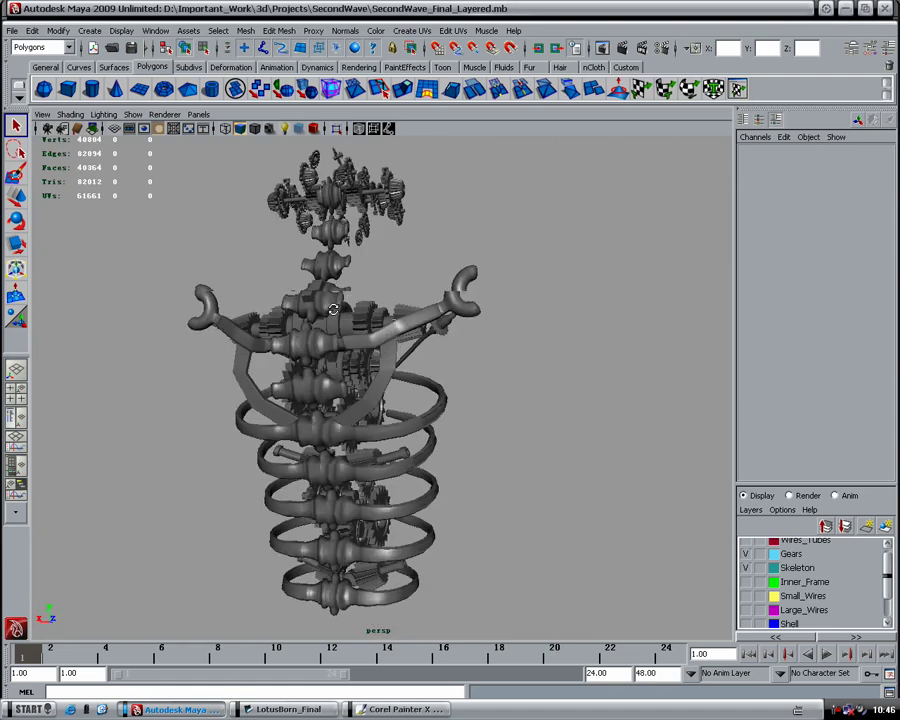
pyautogui.moveTo(312, 258)
pyautogui.keyDown('alt'); pyautogui.mouseDown()
pyautogui.moveTo(215, 311)
pyautogui.moveTo(165, 318)
pyautogui.moveTo(258, 312)
pyautogui.moveTo(311, 360)
pyautogui.moveTo(436, 348)
pyautogui.moveTo(340, 420)
pyautogui.moveTo(362, 298)
pyautogui.moveTo(251, 406)
pyautogui.moveTo(237, 382)
pyautogui.moveTo(356, 344)
pyautogui.moveTo(486, 381)
pyautogui.mouseUp(); pyautogui.keyUp('alt')
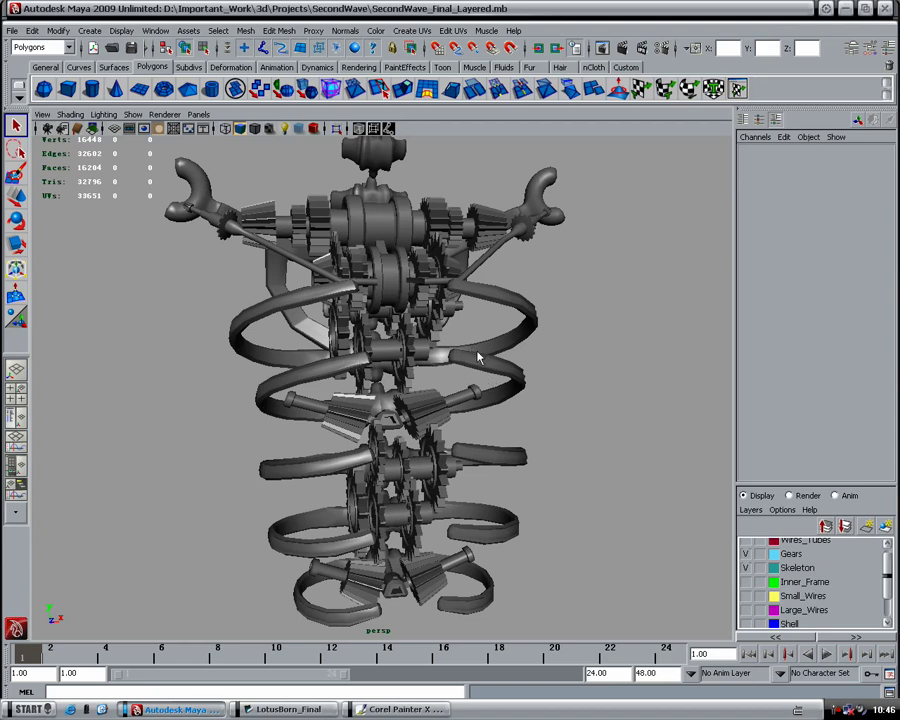
pyautogui.moveTo(380, 340)
pyautogui.keyDown('alt'); pyautogui.mouseDown()
pyautogui.moveTo(426, 321)
pyautogui.moveTo(335, 357)
pyautogui.mouseUp(); pyautogui.keyUp('alt')
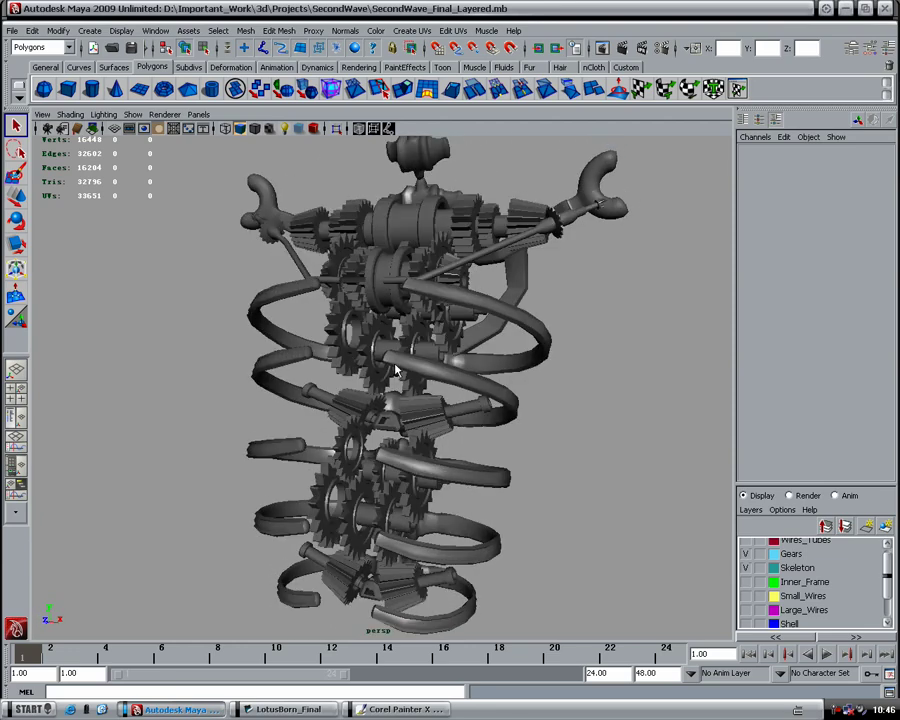
pyautogui.moveTo(400, 375)
pyautogui.keyDown('alt'); pyautogui.mouseDown()
pyautogui.moveTo(458, 354)
pyautogui.moveTo(424, 327)
pyautogui.moveTo(462, 354)
pyautogui.mouseUp(); pyautogui.keyUp('alt')
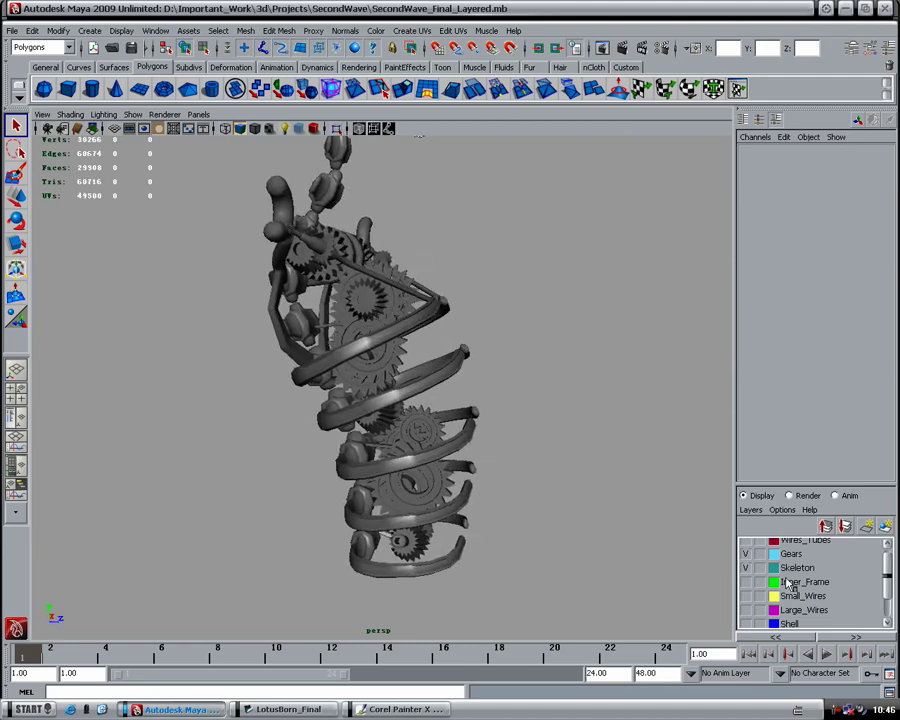
pyautogui.scroll(1, 790, 594)
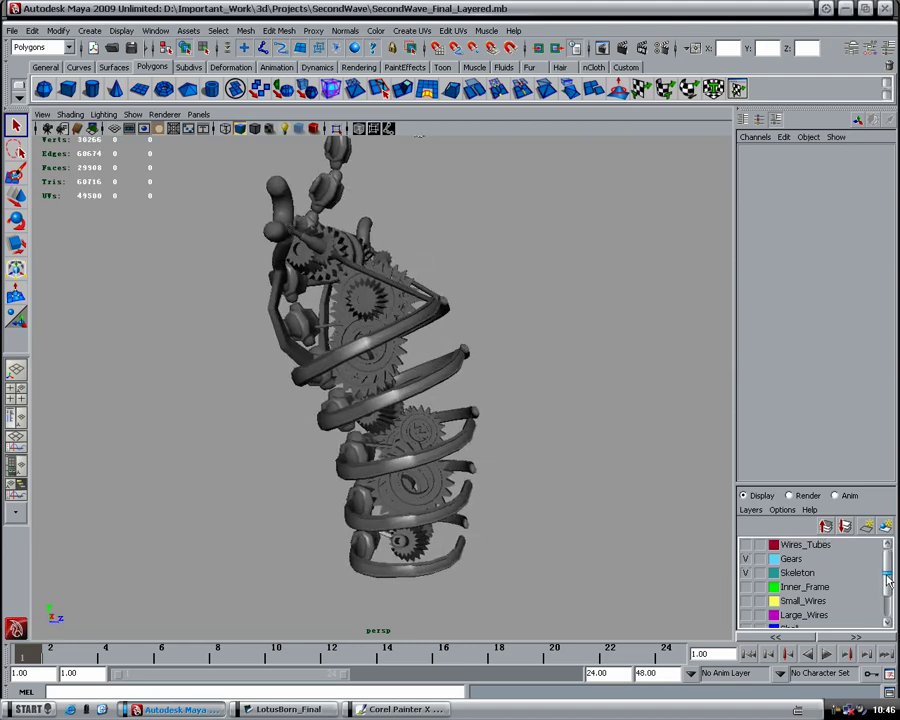
# - Show the Inner_Frame layer and turn the bust to an angled side view
pyautogui.click(745, 586)
pyautogui.moveTo(566, 347)
pyautogui.keyDown('alt'); pyautogui.mouseDown()
pyautogui.moveTo(462, 305)
pyautogui.moveTo(515, 375)
pyautogui.moveTo(359, 362)
pyautogui.mouseUp(); pyautogui.keyUp('alt')
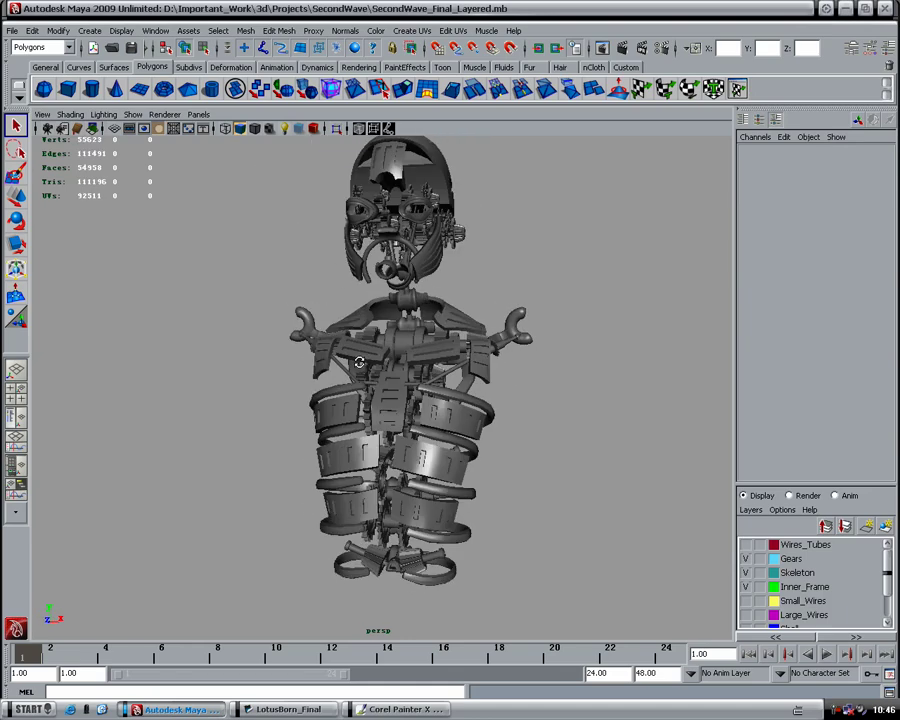
pyautogui.keyDown('alt'); pyautogui.moveTo(359, 362); pyautogui.dragTo(373, 512); pyautogui.keyUp('alt')
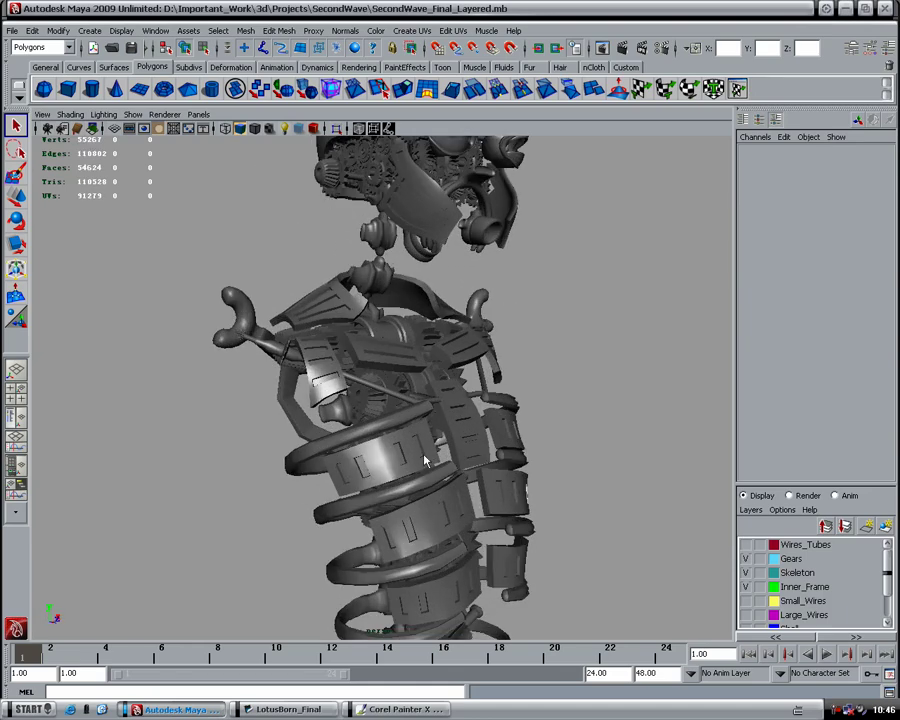
pyautogui.click(400, 709)
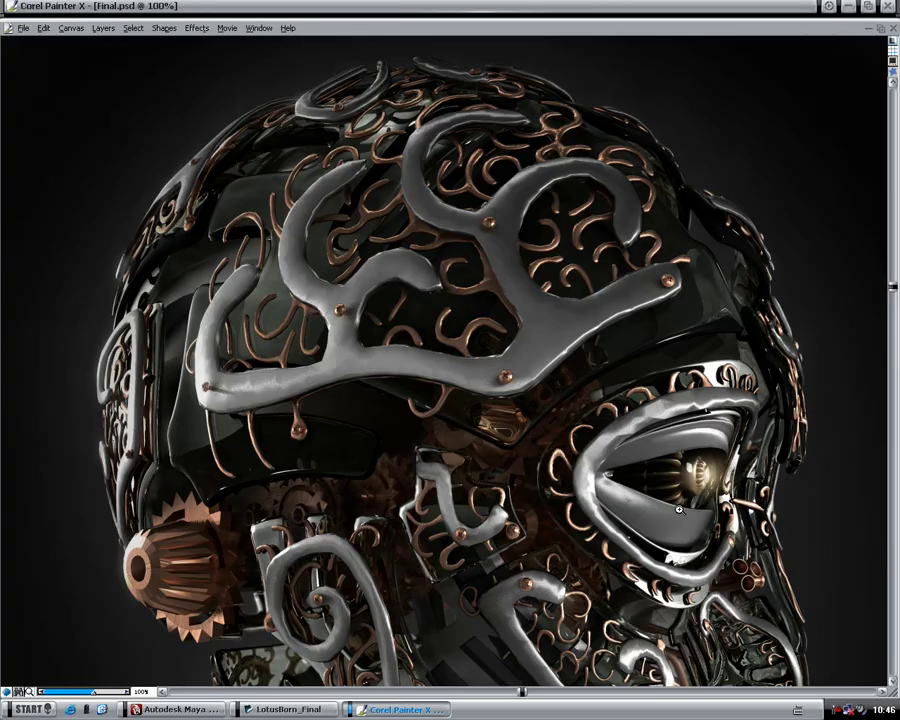
pyautogui.scroll(-2, 630, 210)
pyautogui.scroll(-1, 630, 210)
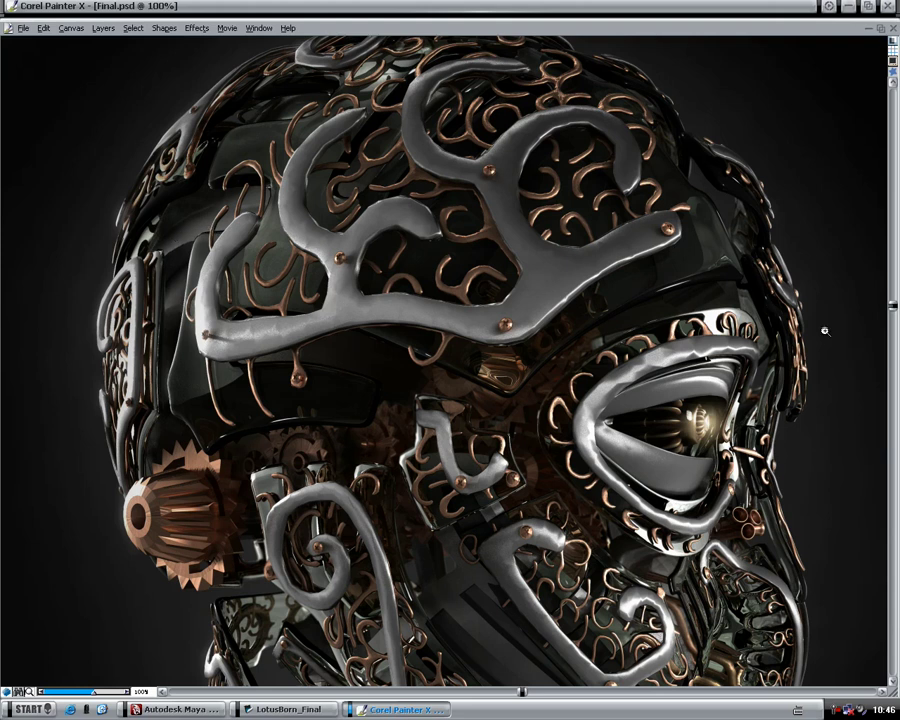
pyautogui.scroll(-5, 853, 377)
pyautogui.scroll(-3, 783, 424)
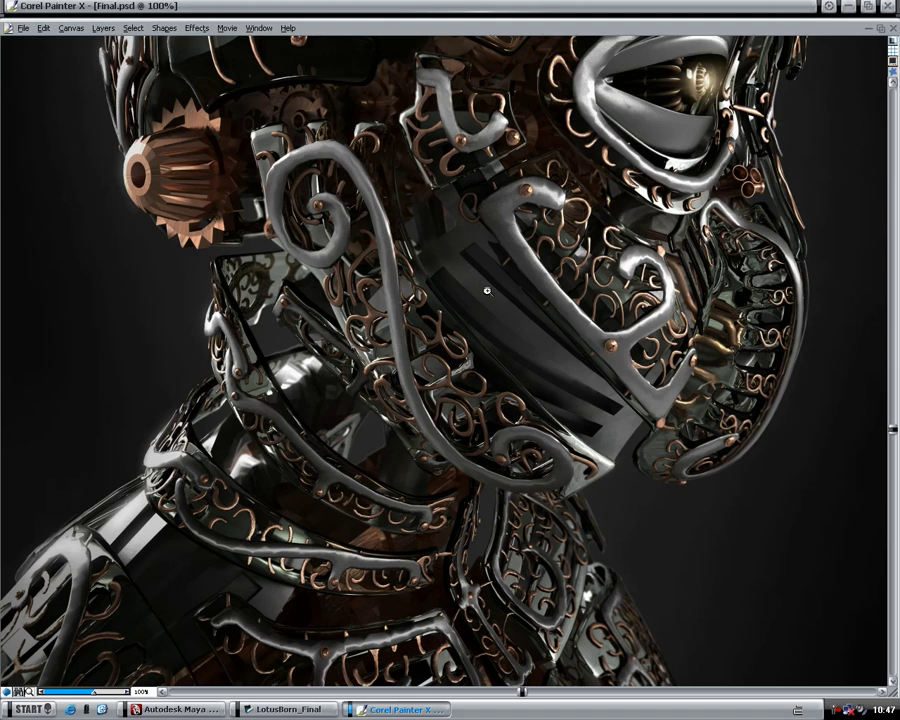
pyautogui.moveTo(893, 428); pyautogui.dragTo(893, 482)
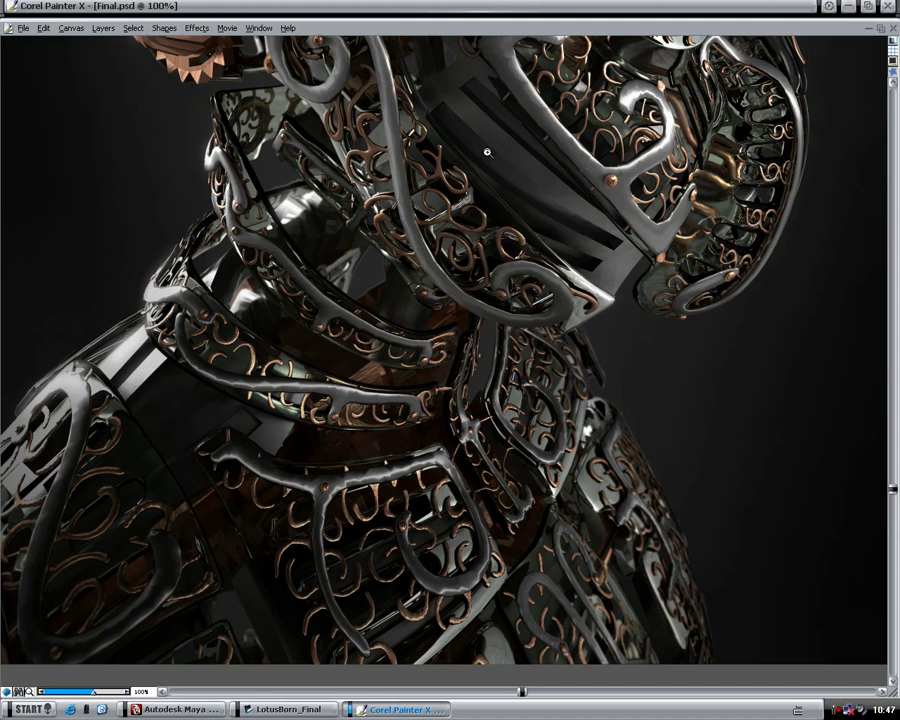
pyautogui.moveTo(893, 492)
pyautogui.mouseDown()
pyautogui.moveTo(874, 362)
pyautogui.moveTo(893, 340)
pyautogui.mouseUp()
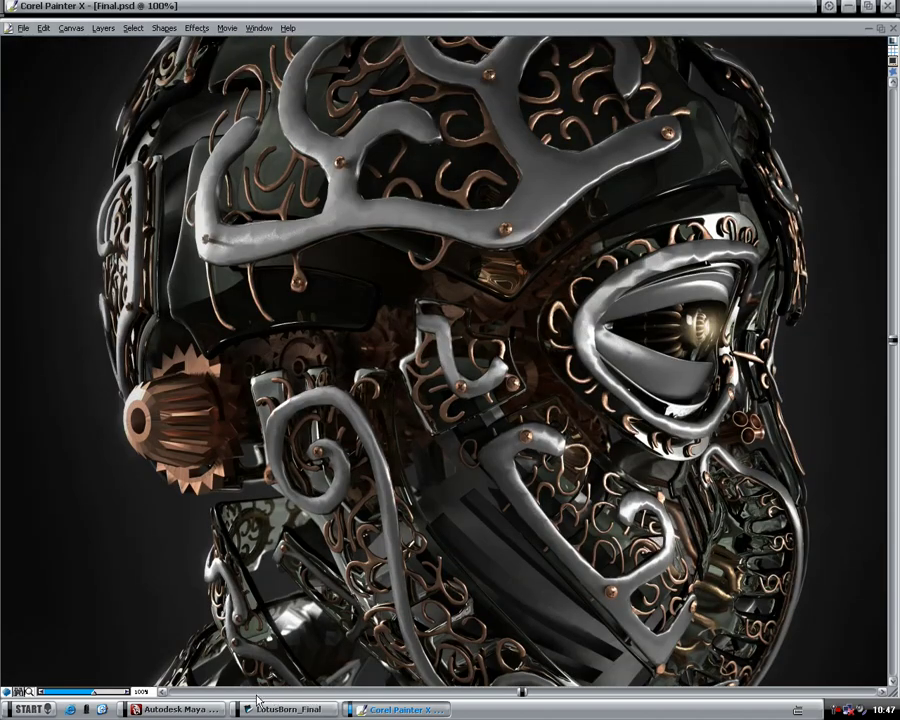
# - Back in Maya, show Wires_Tubes and orbit to see the tubes through neck and torso
pyautogui.click(175, 709)
pyautogui.moveTo(398, 420)
pyautogui.keyDown('alt'); pyautogui.mouseDown()
pyautogui.moveTo(573, 342)
pyautogui.moveTo(542, 326)
pyautogui.moveTo(502, 422)
pyautogui.moveTo(555, 455)
pyautogui.mouseUp(); pyautogui.keyUp('alt')
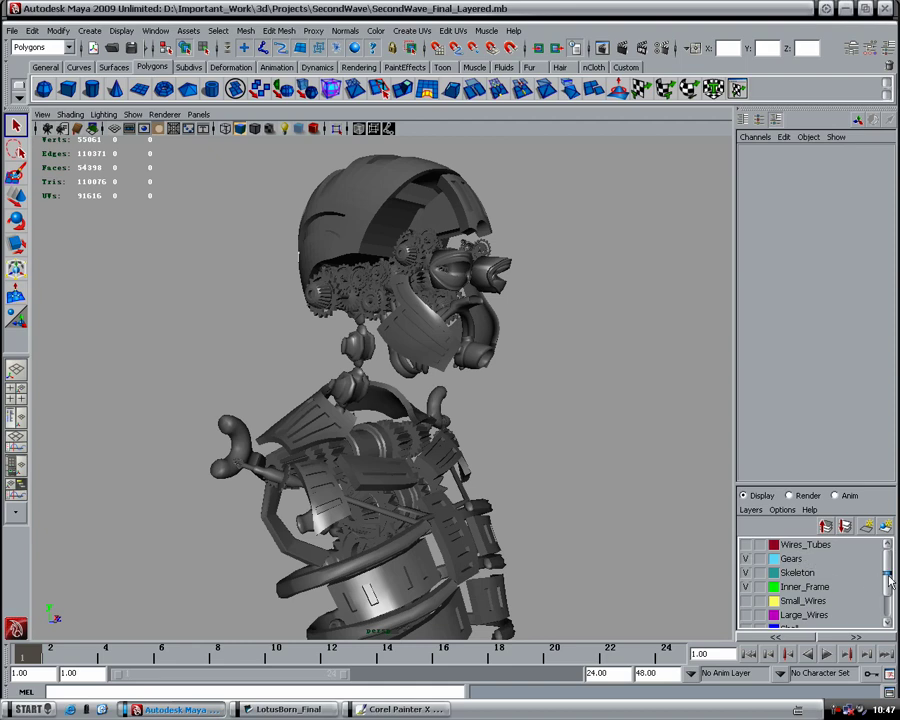
pyautogui.moveTo(890, 577)
pyautogui.mouseDown()
pyautogui.moveTo(893, 590)
pyautogui.moveTo(893, 575)
pyautogui.mouseUp()
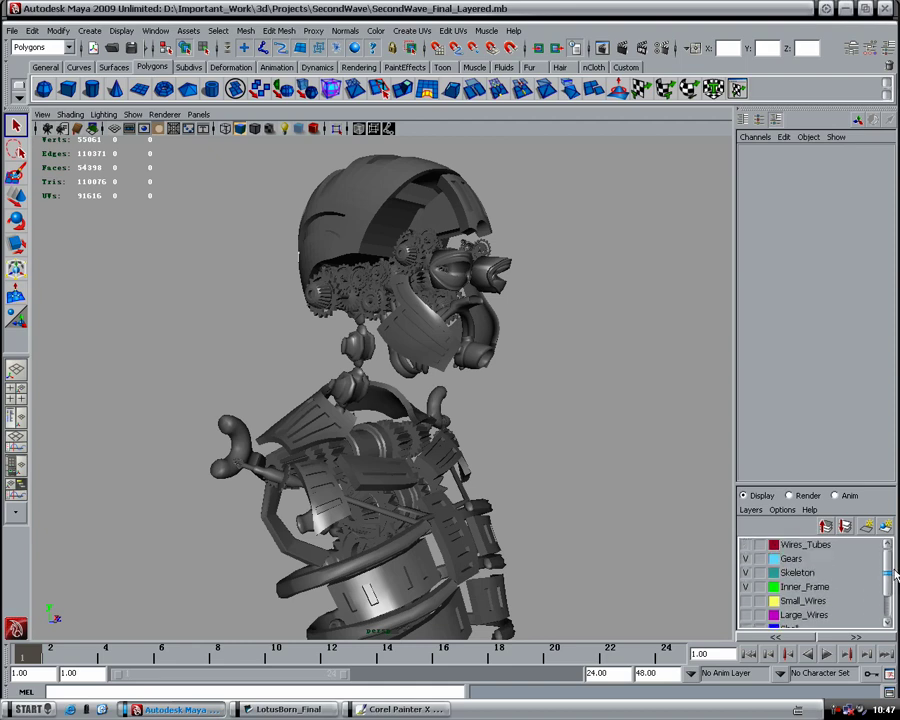
pyautogui.click(745, 545)
pyautogui.moveTo(560, 466)
pyautogui.keyDown('alt'); pyautogui.mouseDown()
pyautogui.moveTo(388, 468)
pyautogui.moveTo(586, 464)
pyautogui.mouseUp(); pyautogui.keyUp('alt')
pyautogui.keyDown('alt'); pyautogui.moveTo(586, 464); pyautogui.dragTo(634, 564, button='right'); pyautogui.keyUp('alt')
pyautogui.moveTo(634, 564)
pyautogui.keyDown('alt'); pyautogui.mouseDown()
pyautogui.moveTo(576, 450)
pyautogui.moveTo(413, 453)
pyautogui.mouseUp(); pyautogui.keyUp('alt')
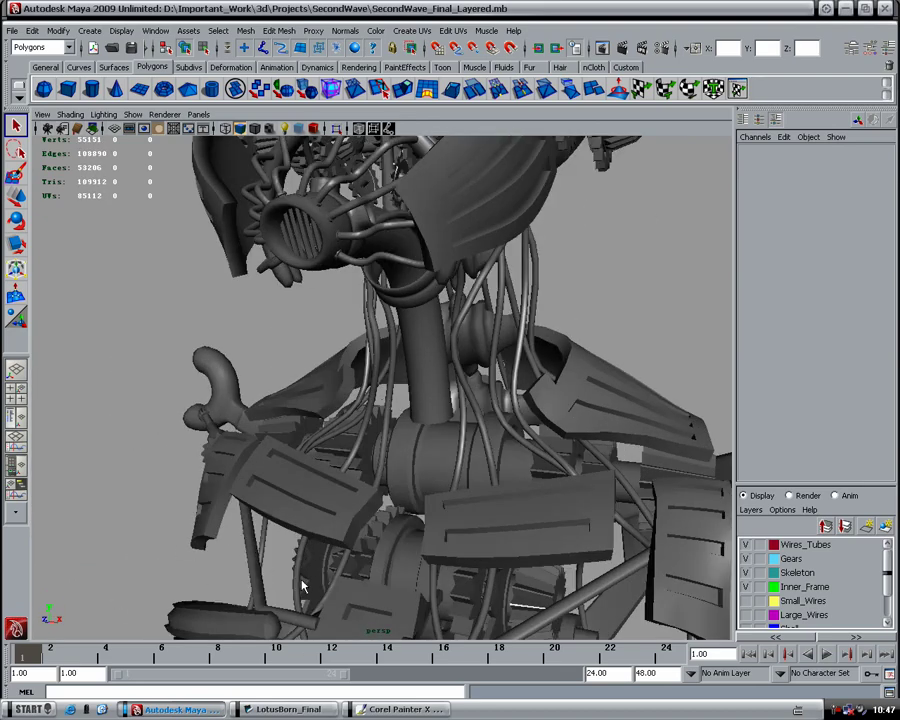
pyautogui.moveTo(310, 583)
pyautogui.keyDown('alt'); pyautogui.mouseDown()
pyautogui.moveTo(404, 408)
pyautogui.moveTo(460, 368)
pyautogui.moveTo(318, 430)
pyautogui.moveTo(267, 482)
pyautogui.moveTo(309, 455)
pyautogui.moveTo(221, 442)
pyautogui.moveTo(346, 412)
pyautogui.moveTo(360, 330)
pyautogui.moveTo(278, 233)
pyautogui.moveTo(372, 405)
pyautogui.moveTo(355, 405)
pyautogui.mouseUp(); pyautogui.keyUp('alt')
pyautogui.scroll(3, 372, 405)
pyautogui.scroll(2, 355, 405)
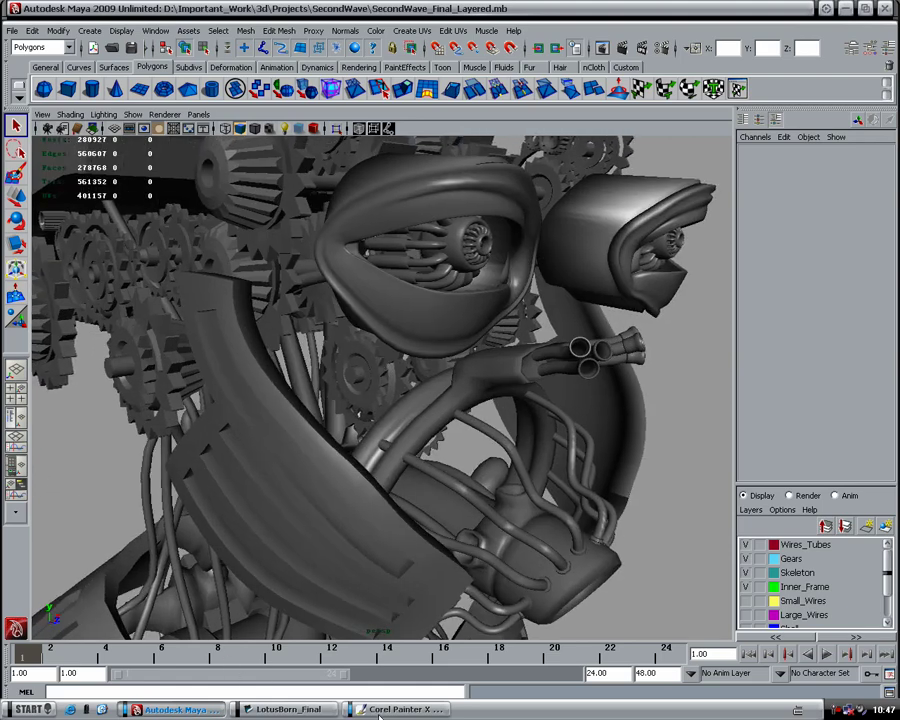
# - Compare with the painted render, then frame the full upper body from the front
pyautogui.hotkey('alt', 'Tab')
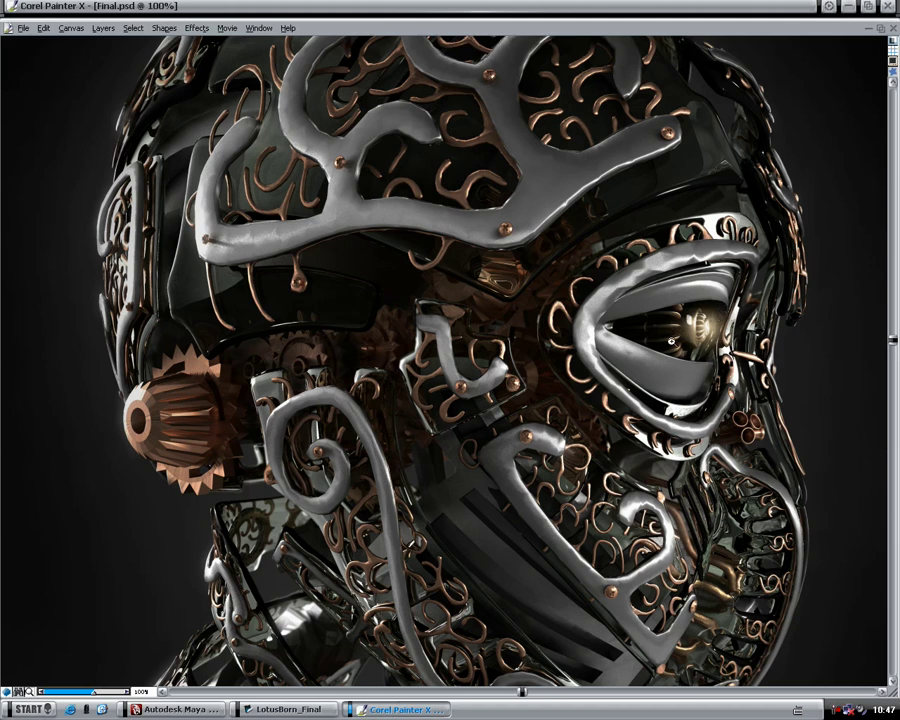
pyautogui.click(175, 709)
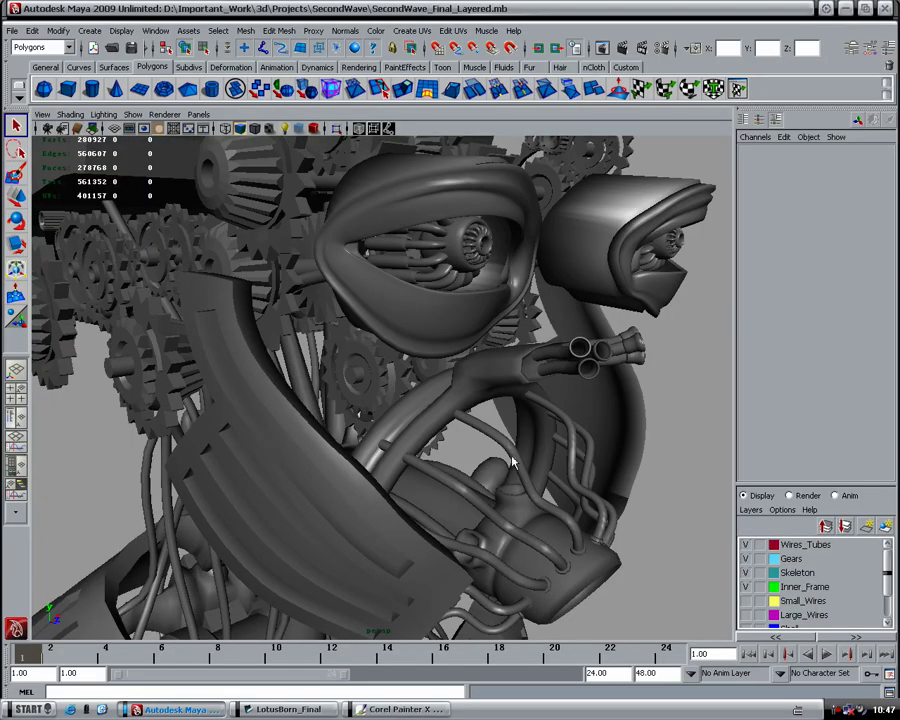
pyautogui.keyDown('alt'); pyautogui.moveTo(330, 470); pyautogui.dragTo(434, 471); pyautogui.keyUp('alt')
pyautogui.keyDown('alt'); pyautogui.moveTo(434, 471); pyautogui.dragTo(303, 378, button='right'); pyautogui.keyUp('alt')
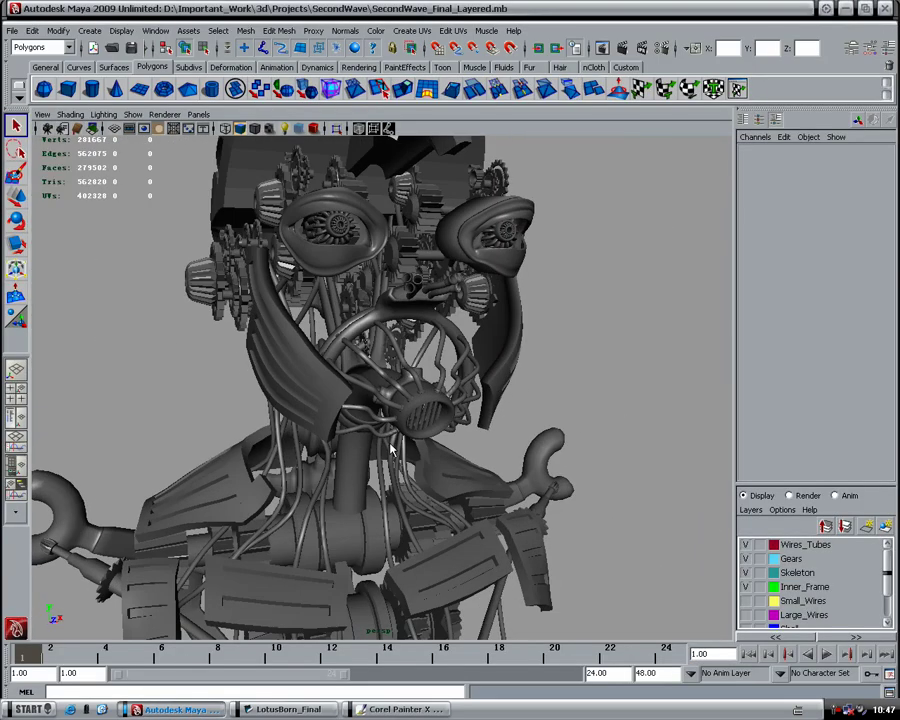
pyautogui.moveTo(887, 571); pyautogui.dragTo(887, 598)
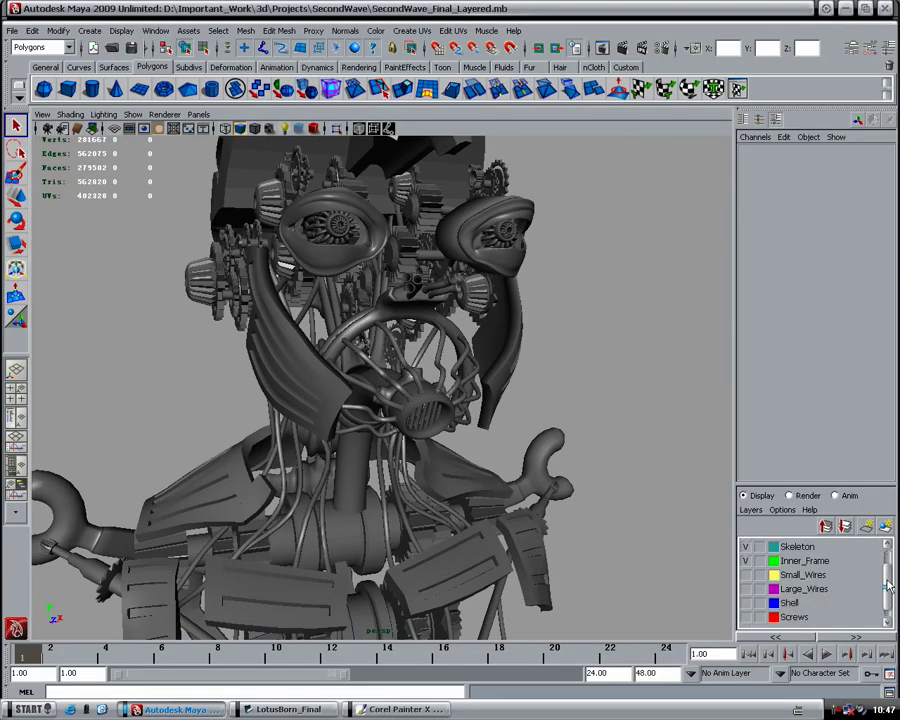
# - Turn on the Shell layer and check it against the painted render
pyautogui.click(745, 592)
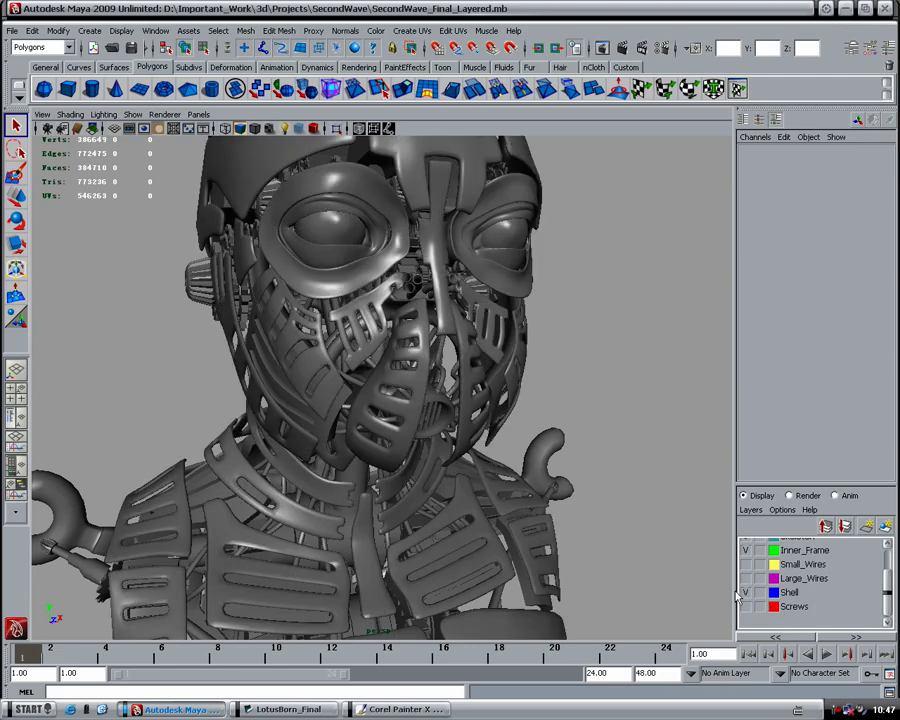
pyautogui.scroll(-3, 340, 478)
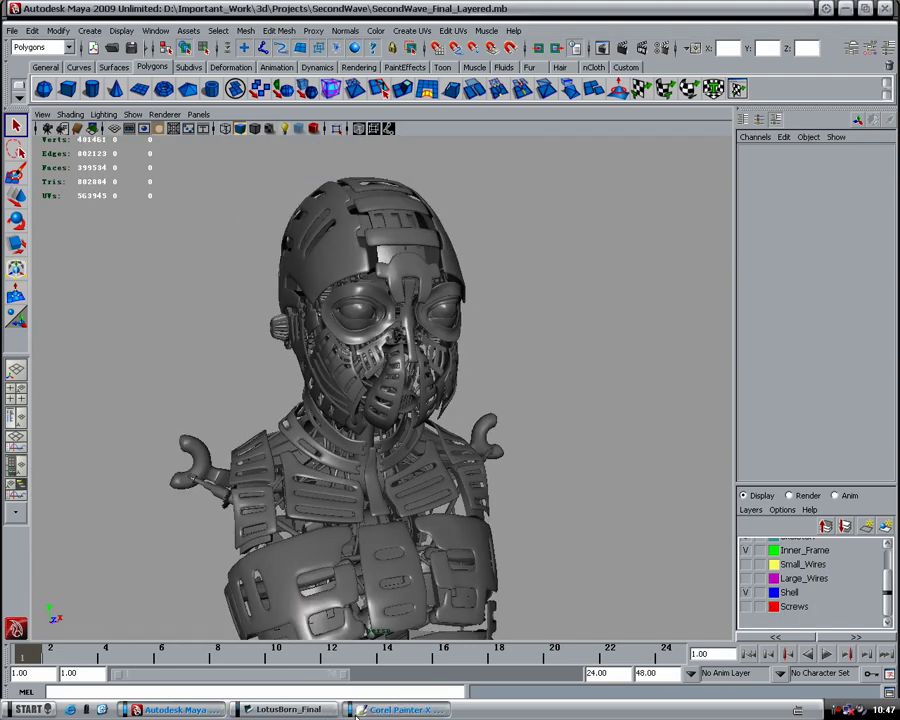
pyautogui.hotkey('alt', 'Tab')
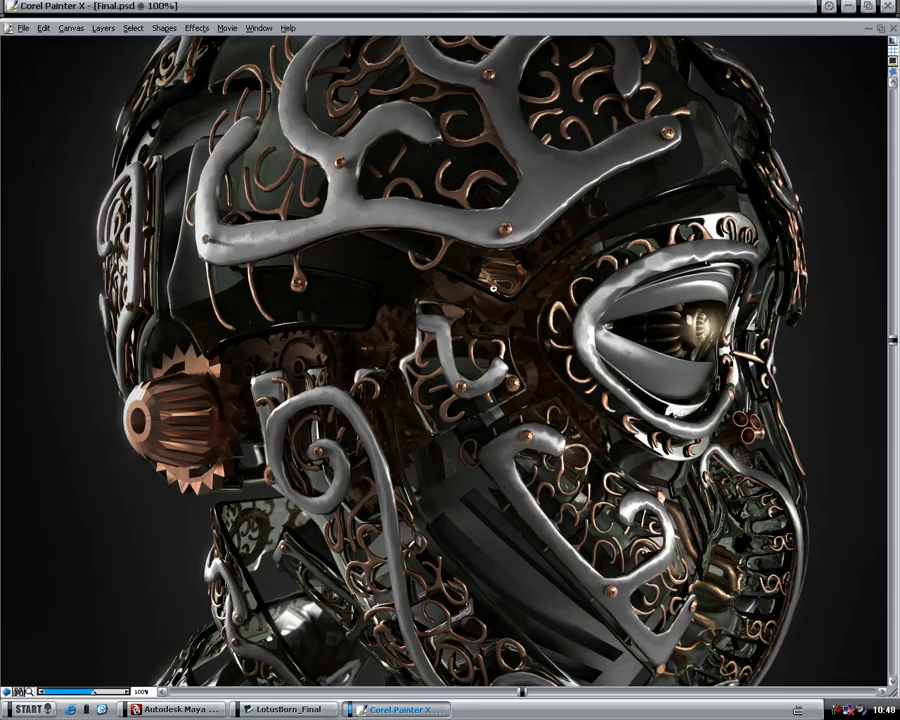
pyautogui.rightClick(518, 356)
pyautogui.click(521, 346)
pyautogui.moveTo(893, 345); pyautogui.dragTo(886, 441)
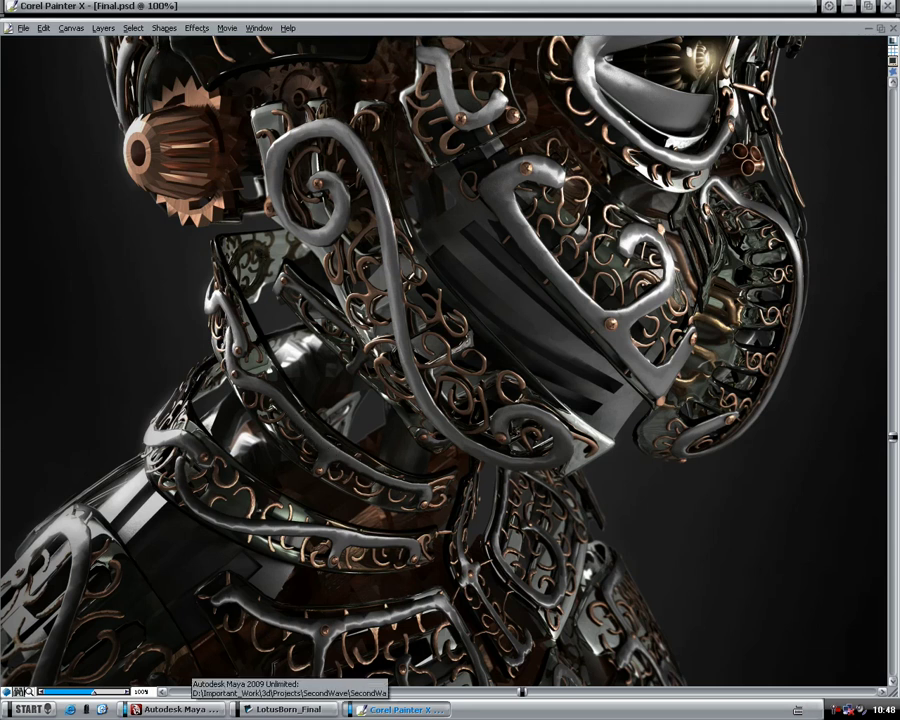
# - Turn the shelled bust to a front three-quarter view
pyautogui.hotkey('alt', 'Tab')
pyautogui.moveTo(241, 432)
pyautogui.keyDown('alt'); pyautogui.mouseDown()
pyautogui.moveTo(240, 355)
pyautogui.moveTo(223, 385)
pyautogui.mouseUp(); pyautogui.keyUp('alt')
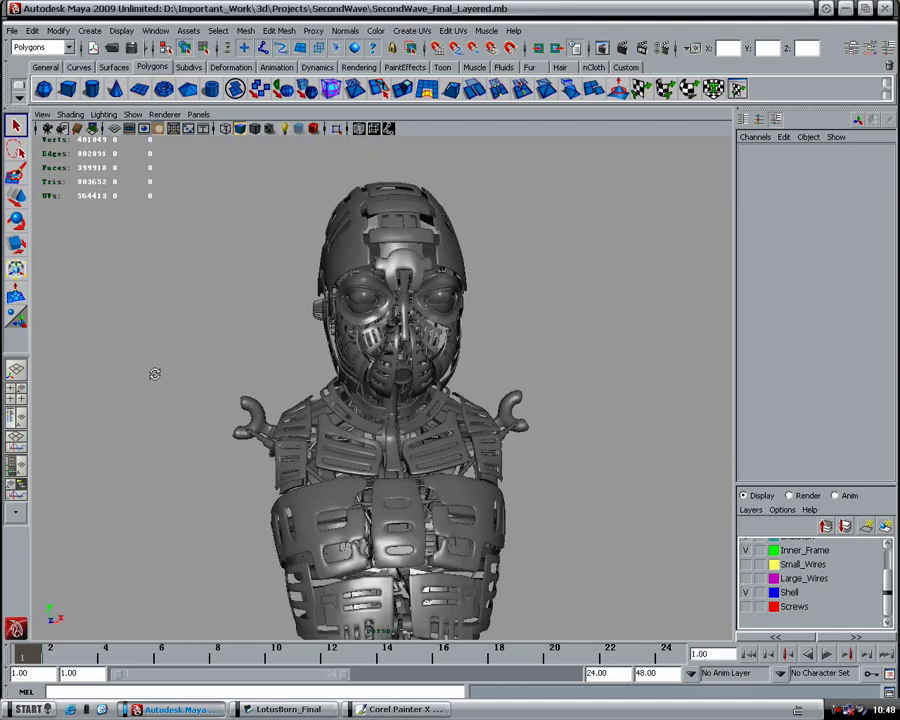
pyautogui.moveTo(223, 385)
pyautogui.keyDown('alt'); pyautogui.mouseDown()
pyautogui.moveTo(342, 408)
pyautogui.moveTo(322, 403)
pyautogui.mouseUp(); pyautogui.keyUp('alt')
pyautogui.moveTo(888, 594); pyautogui.dragTo(887, 562)
# - Show the Small_Wires layer and tumble in to the top of the helmet
pyautogui.keyDown('alt'); pyautogui.moveTo(369, 362); pyautogui.dragTo(322, 291); pyautogui.keyUp('alt')
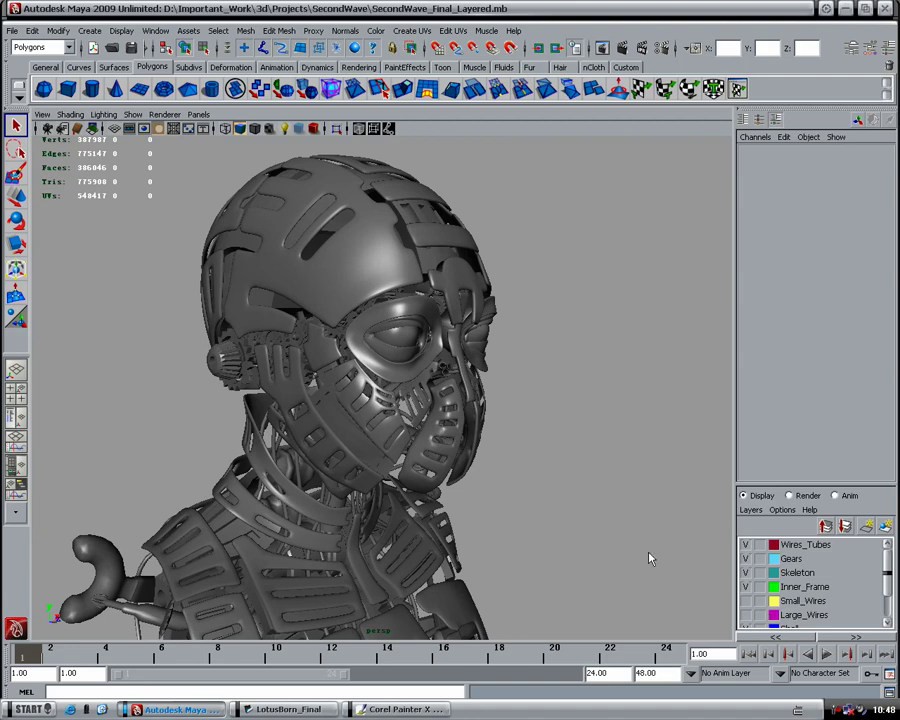
pyautogui.click(745, 601)
pyautogui.keyDown('alt'); pyautogui.moveTo(415, 422); pyautogui.dragTo(621, 536); pyautogui.keyUp('alt')
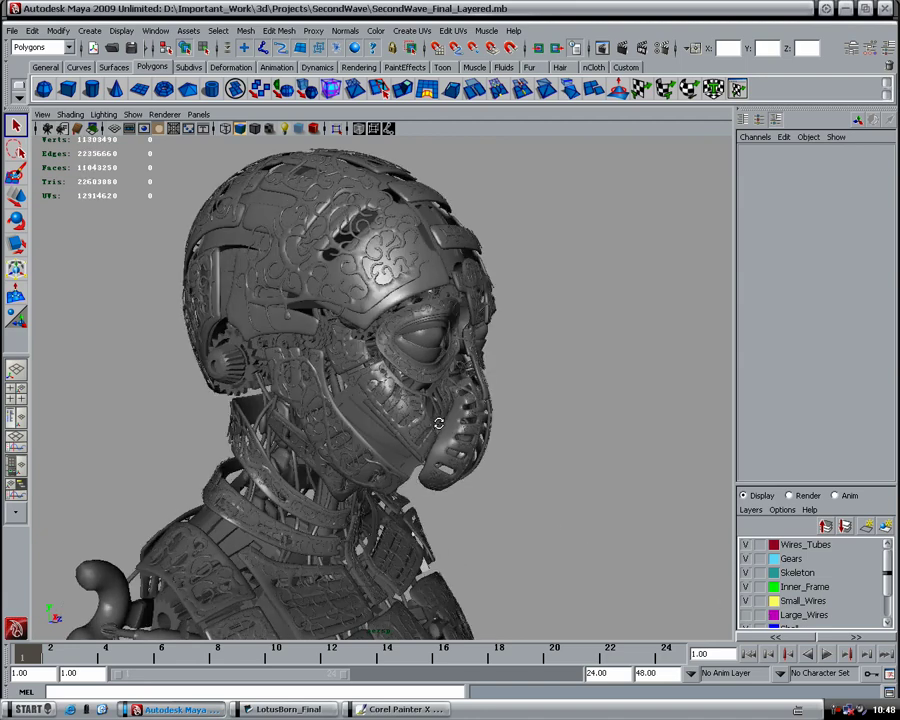
pyautogui.keyDown('alt'); pyautogui.moveTo(446, 347); pyautogui.dragTo(486, 356, button='right'); pyautogui.keyUp('alt')
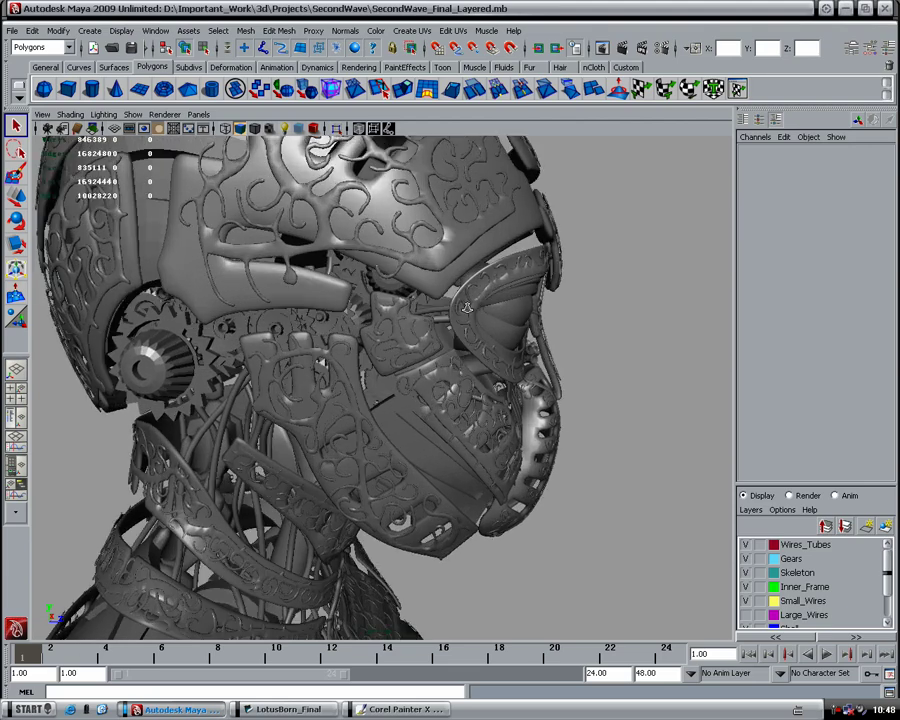
pyautogui.moveTo(486, 356)
pyautogui.keyDown('alt'); pyautogui.mouseDown()
pyautogui.moveTo(437, 407)
pyautogui.moveTo(446, 406)
pyautogui.mouseUp(); pyautogui.keyUp('alt')
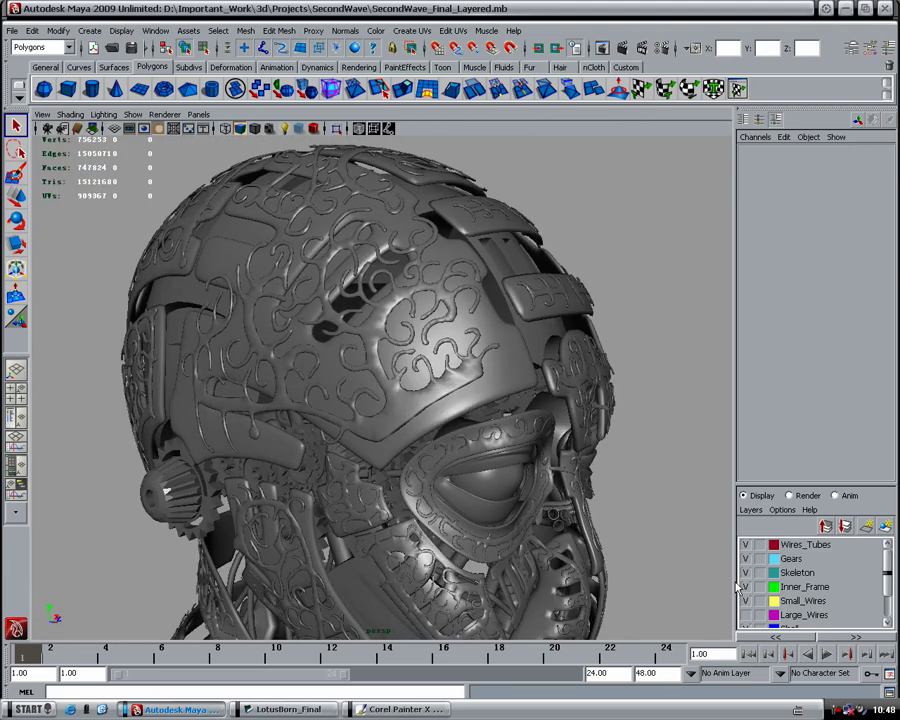
# - Set Inner_Frame to Reference and Small_Wires to Template, then close in on the helmet side
pyautogui.rightClick(789, 605)
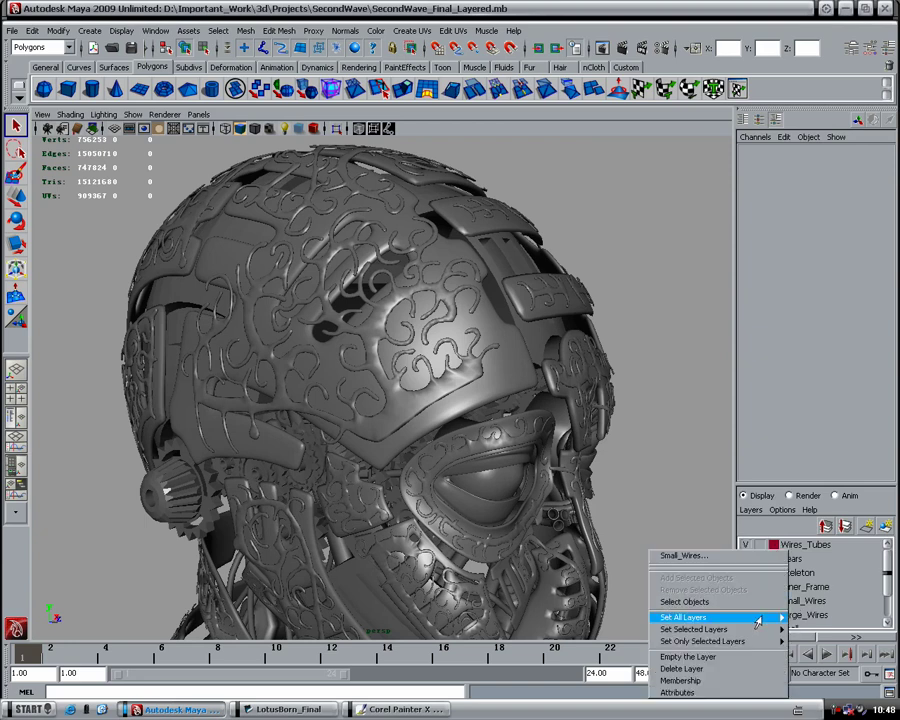
pyautogui.moveTo(694, 629)
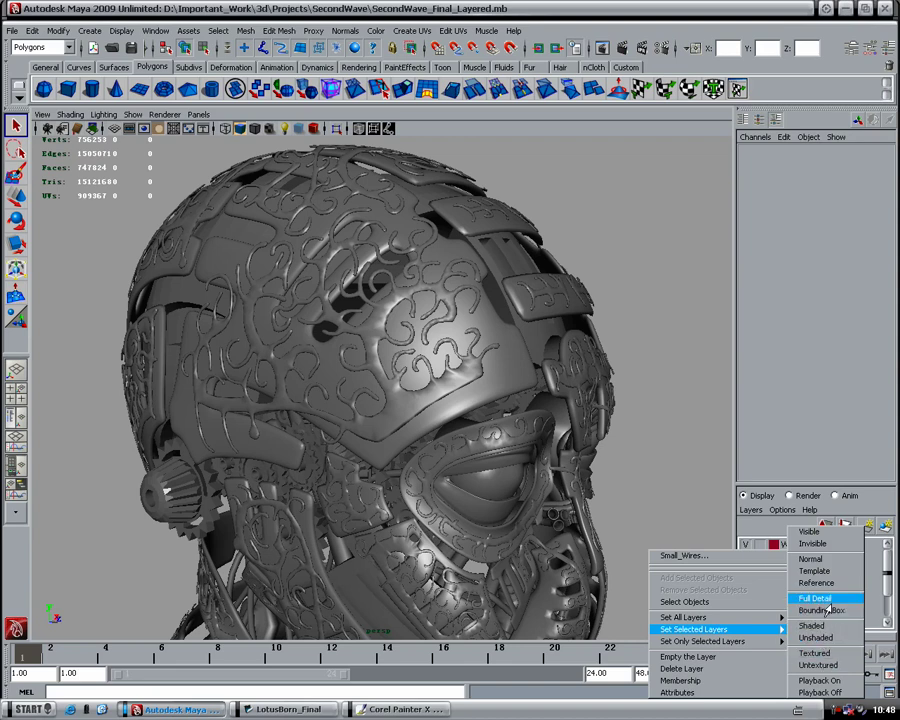
pyautogui.click(828, 606)
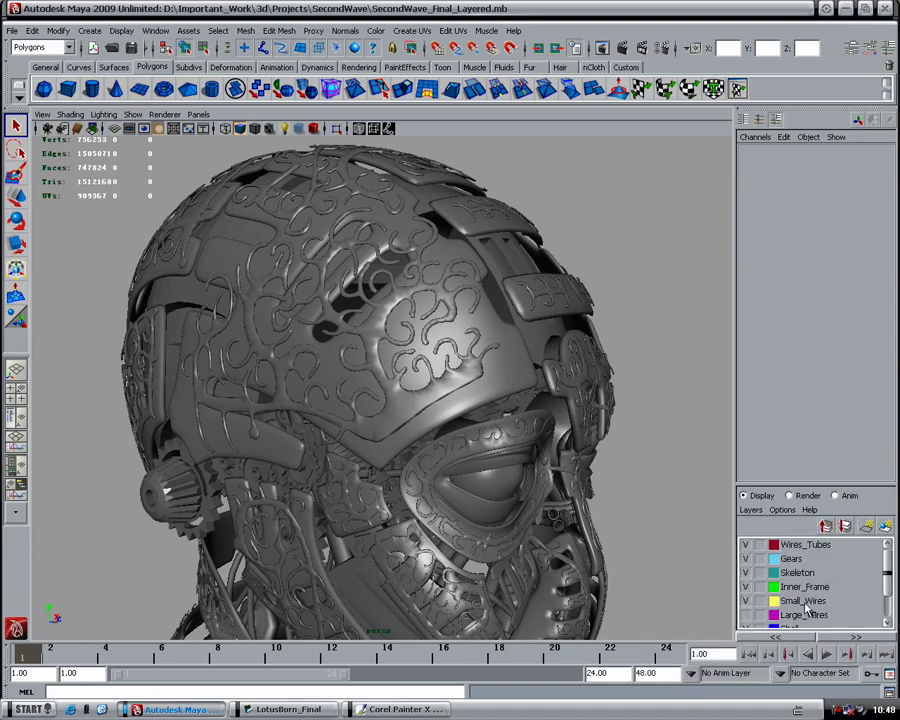
pyautogui.rightClick(795, 608)
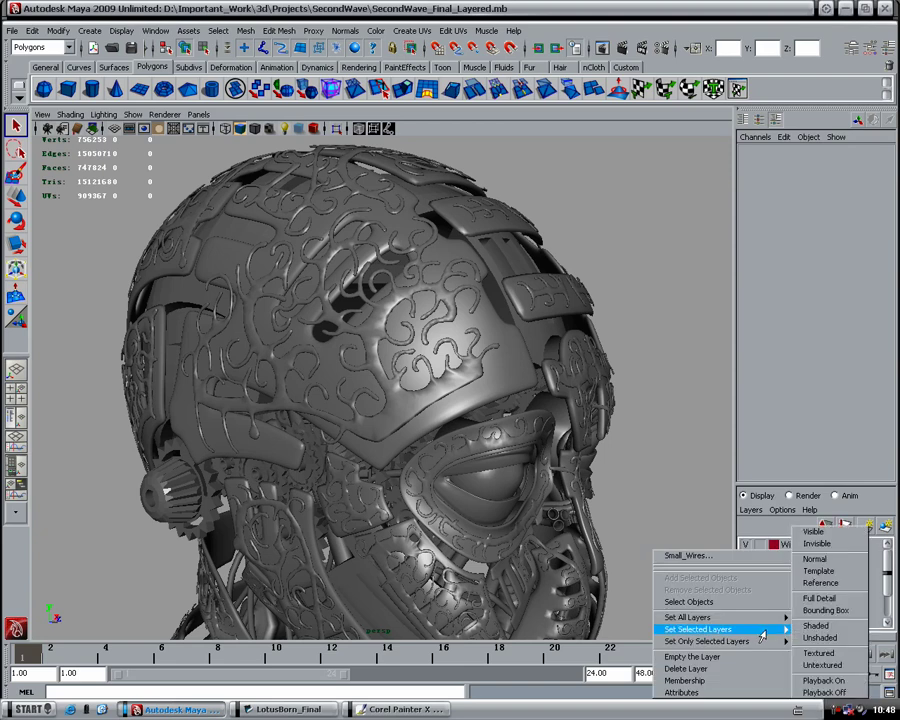
pyautogui.click(818, 572)
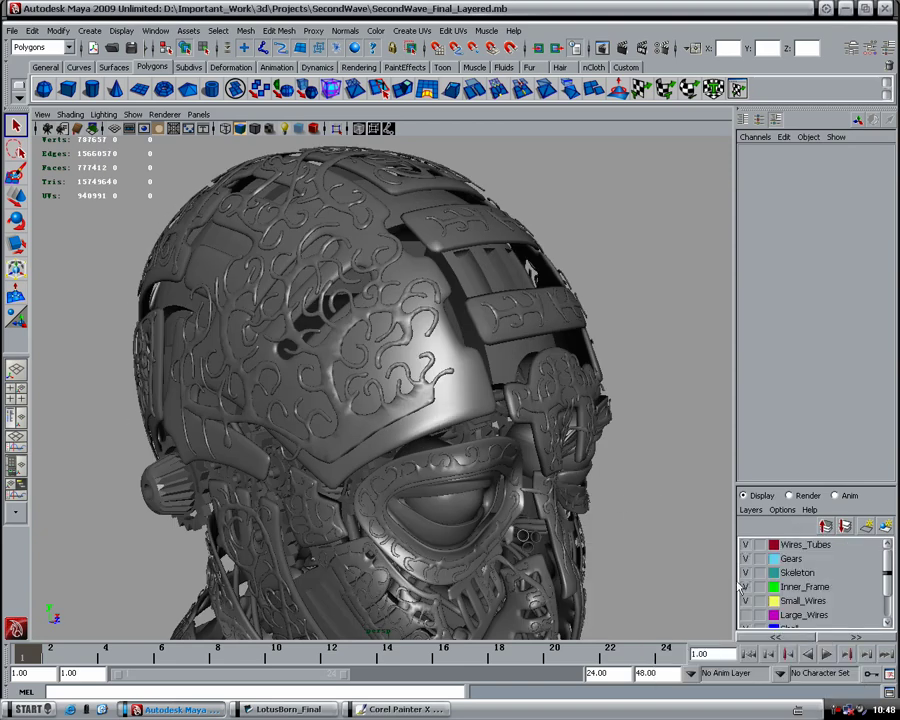
pyautogui.click(759, 587)
pyautogui.click(759, 601)
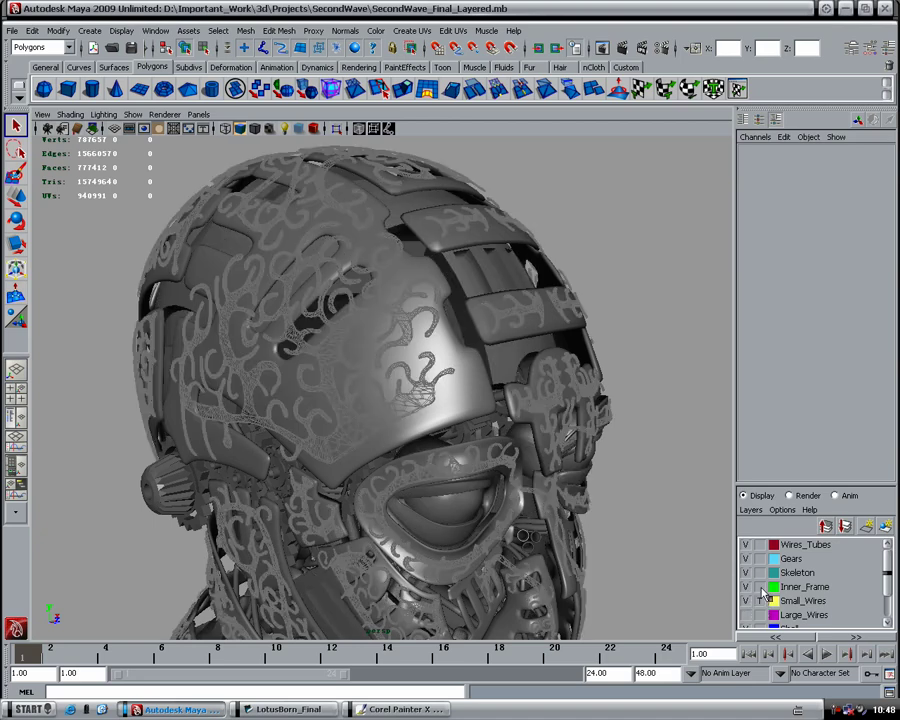
pyautogui.moveTo(534, 491)
pyautogui.keyDown('alt'); pyautogui.mouseDown()
pyautogui.moveTo(519, 509)
pyautogui.moveTo(447, 427)
pyautogui.moveTo(439, 292)
pyautogui.mouseUp(); pyautogui.keyUp('alt')
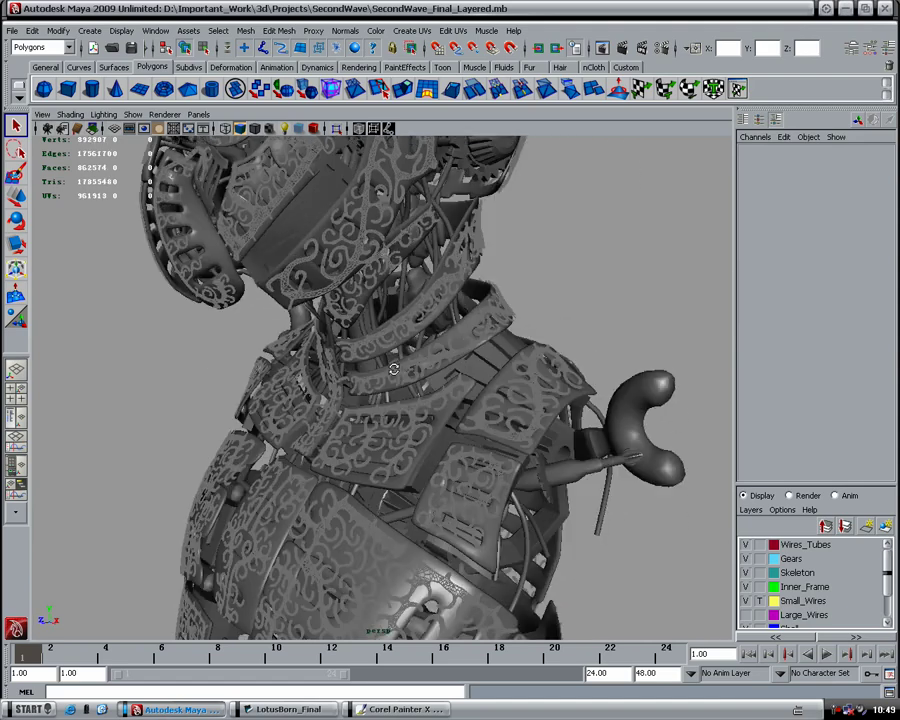
pyautogui.moveTo(439, 292)
pyautogui.keyDown('alt'); pyautogui.mouseDown()
pyautogui.moveTo(458, 386)
pyautogui.moveTo(363, 362)
pyautogui.moveTo(532, 362)
pyautogui.moveTo(421, 368)
pyautogui.moveTo(261, 348)
pyautogui.moveTo(353, 163)
pyautogui.mouseUp(); pyautogui.keyUp('alt')
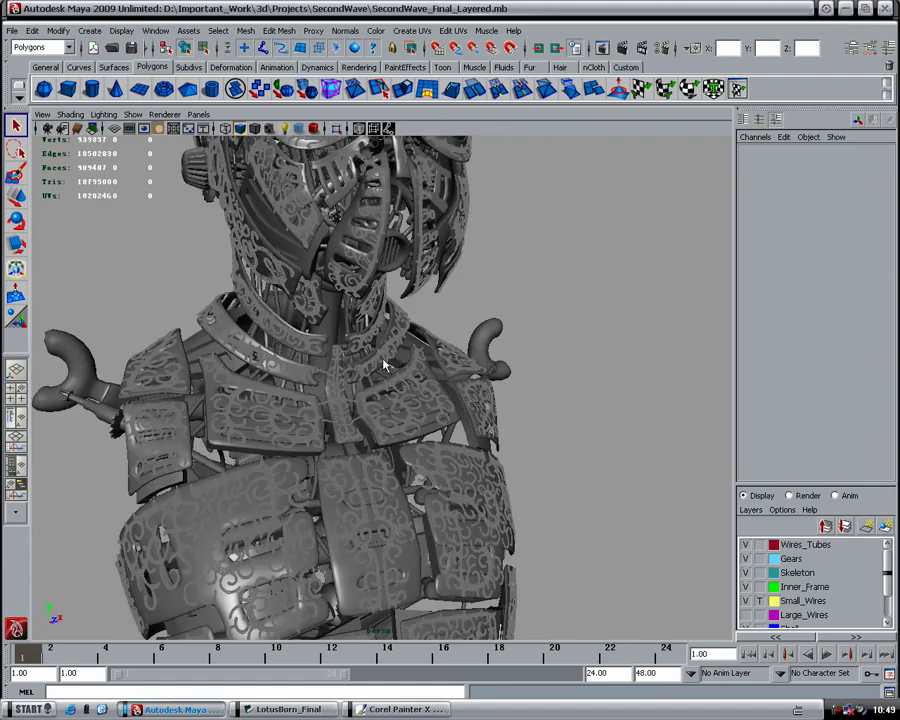
pyautogui.moveTo(324, 285)
pyautogui.keyDown('alt'); pyautogui.mouseDown()
pyautogui.moveTo(431, 424)
pyautogui.moveTo(446, 362)
pyautogui.moveTo(247, 376)
pyautogui.moveTo(482, 362)
pyautogui.moveTo(346, 362)
pyautogui.moveTo(386, 356)
pyautogui.moveTo(337, 373)
pyautogui.moveTo(367, 340)
pyautogui.moveTo(307, 270)
pyautogui.moveTo(322, 308)
pyautogui.moveTo(420, 400)
pyautogui.moveTo(372, 405)
pyautogui.moveTo(520, 392)
pyautogui.moveTo(545, 425)
pyautogui.mouseUp(); pyautogui.keyUp('alt')
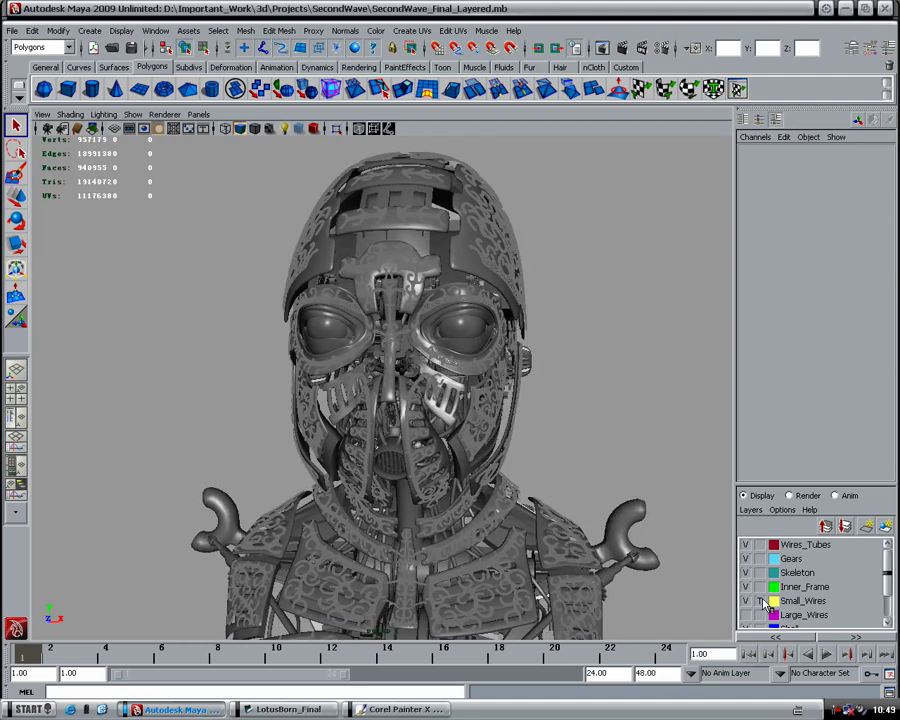
# - From a side view, show the Large_Wires and Screws layers, then switch to the Painter render
pyautogui.keyDown('alt'); pyautogui.moveTo(655, 572); pyautogui.dragTo(460, 430); pyautogui.keyUp('alt')
pyautogui.scroll(3, 420, 400)
pyautogui.scroll(2, 388, 383)
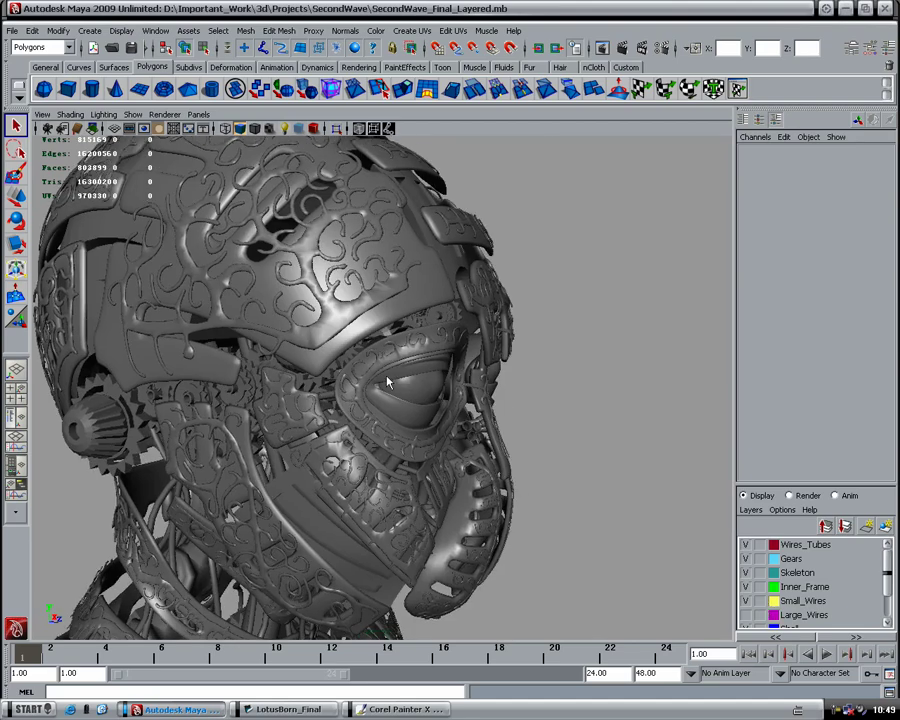
pyautogui.click(745, 616)
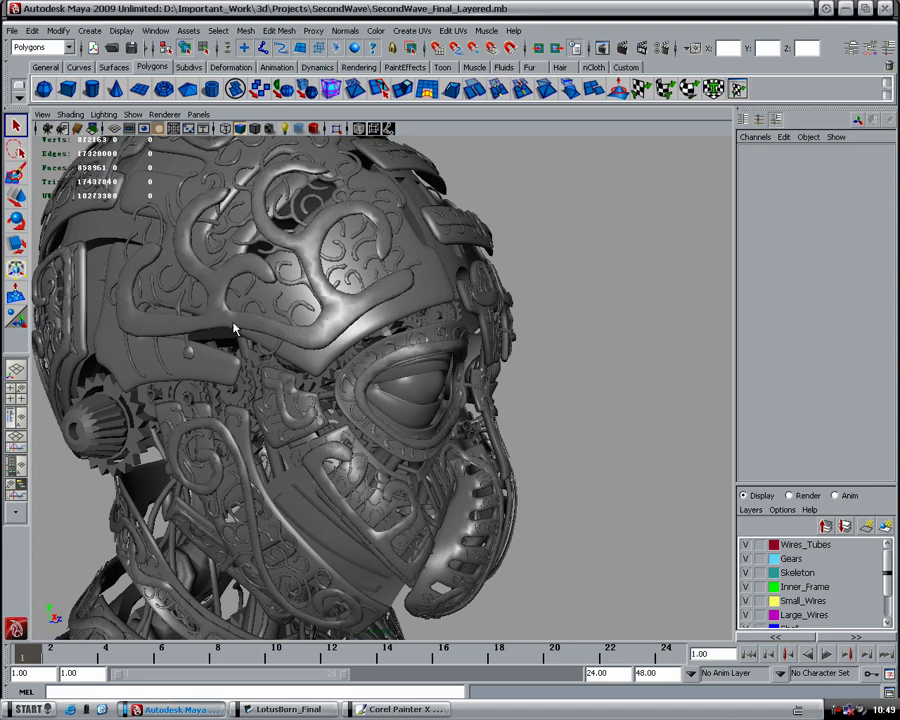
pyautogui.click(886, 586)
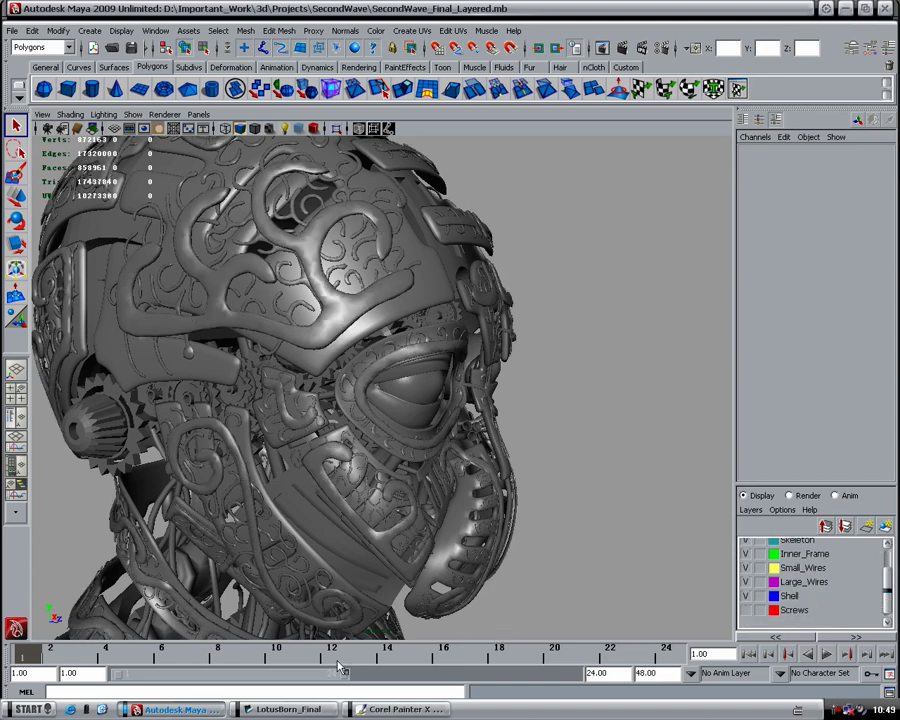
pyautogui.click(372, 711)
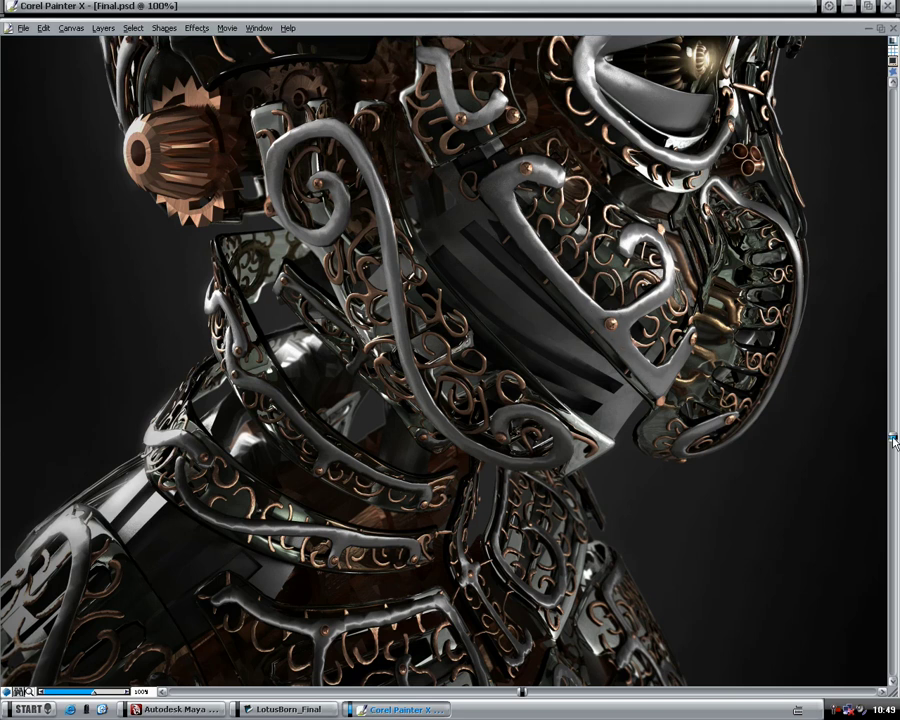
pyautogui.moveTo(893, 440); pyautogui.dragTo(893, 290)
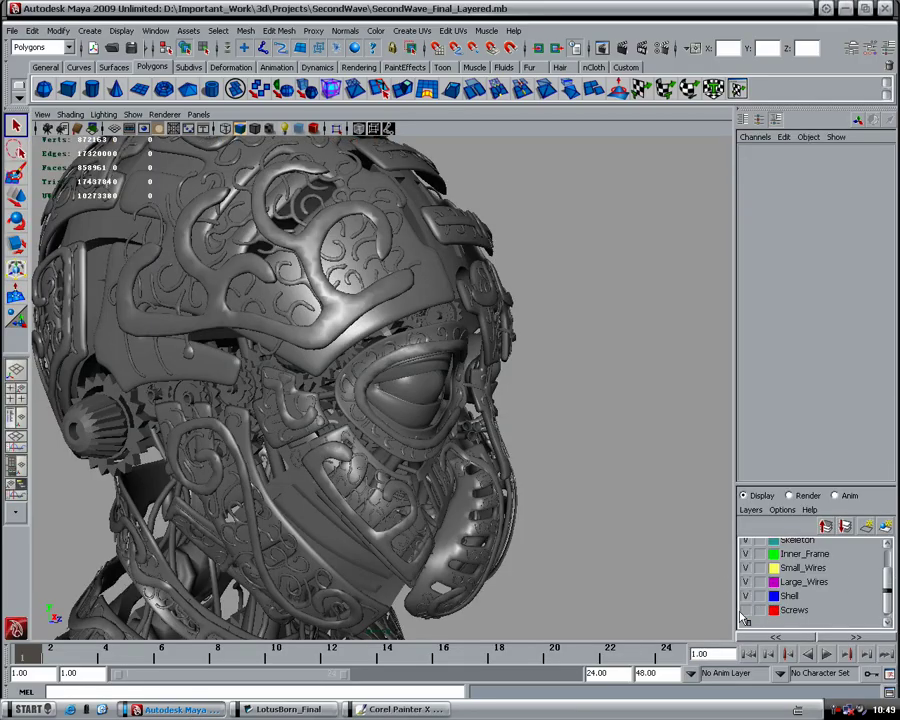
# - Select a screw and frame the view on it with F
pyautogui.moveTo(617, 503)
pyautogui.keyDown('alt'); pyautogui.mouseDown(button='right')
pyautogui.moveTo(541, 327)
pyautogui.moveTo(484, 420)
pyautogui.moveTo(529, 459)
pyautogui.mouseUp(button='right'); pyautogui.keyUp('alt')
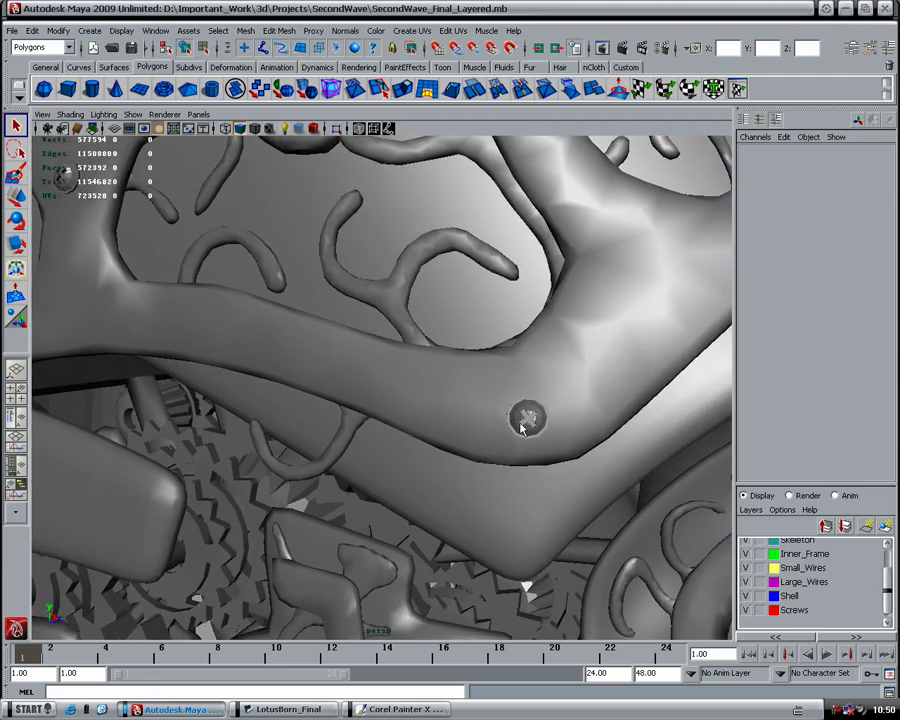
pyautogui.click(521, 428)
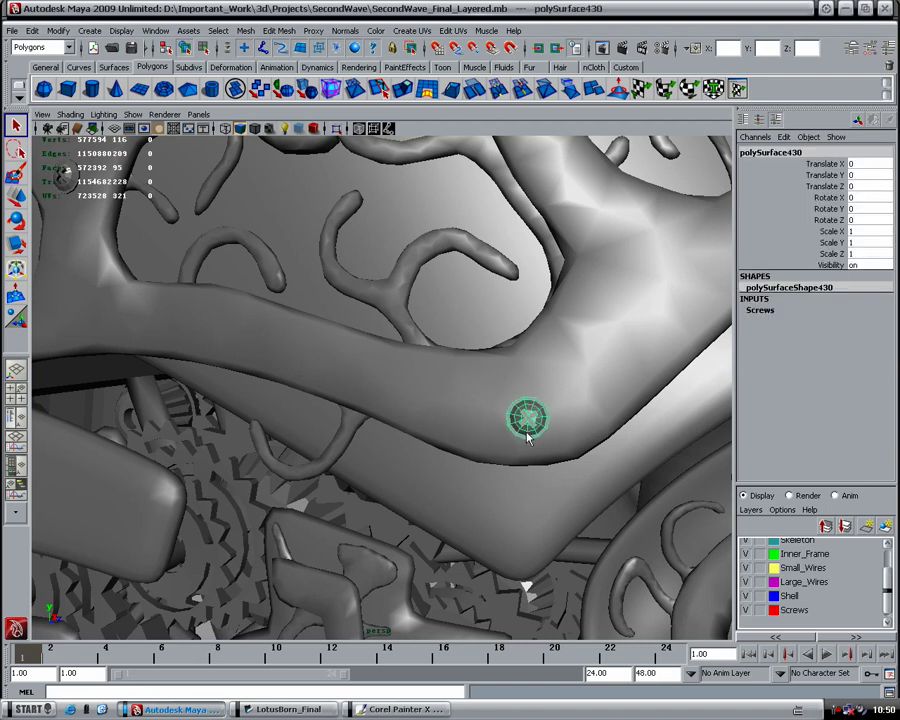
pyautogui.press('f')
pyautogui.moveTo(502, 462)
pyautogui.keyDown('alt'); pyautogui.mouseDown()
pyautogui.moveTo(444, 458)
pyautogui.moveTo(470, 450)
pyautogui.mouseUp(); pyautogui.keyUp('alt')
# - Hide the Shell, wire, Skeleton, Gears and Wires_Tubes layers around the screw
pyautogui.click(745, 596)
pyautogui.click(745, 568)
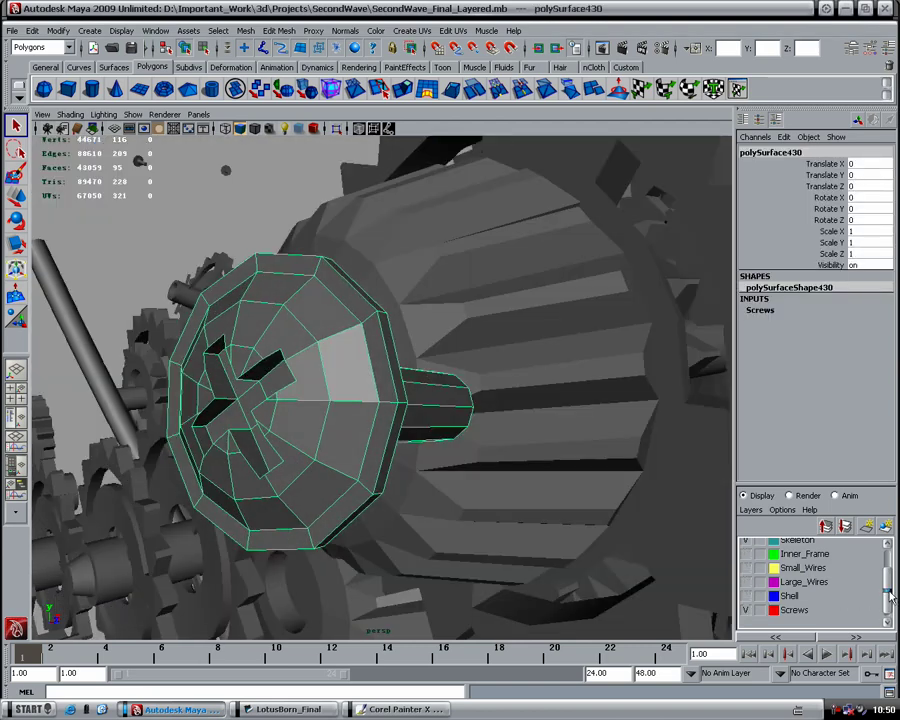
pyautogui.moveTo(889, 595); pyautogui.dragTo(889, 575)
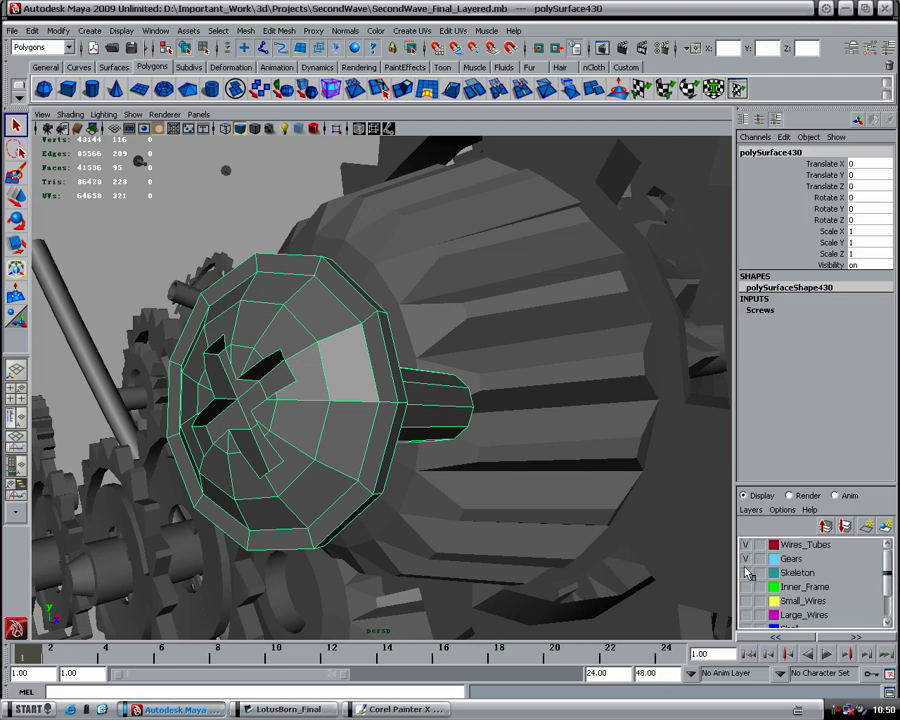
pyautogui.click(745, 570)
pyautogui.click(745, 558)
pyautogui.moveTo(462, 468)
pyautogui.keyDown('alt'); pyautogui.mouseDown()
pyautogui.moveTo(261, 467)
pyautogui.moveTo(356, 449)
pyautogui.moveTo(582, 448)
pyautogui.moveTo(531, 452)
pyautogui.moveTo(532, 474)
pyautogui.moveTo(683, 470)
pyautogui.moveTo(470, 473)
pyautogui.moveTo(462, 506)
pyautogui.mouseUp(); pyautogui.keyUp('alt')
# - Compare with the Painter render, then deselect and orbit the isolated screw cluster
pyautogui.click(393, 710)
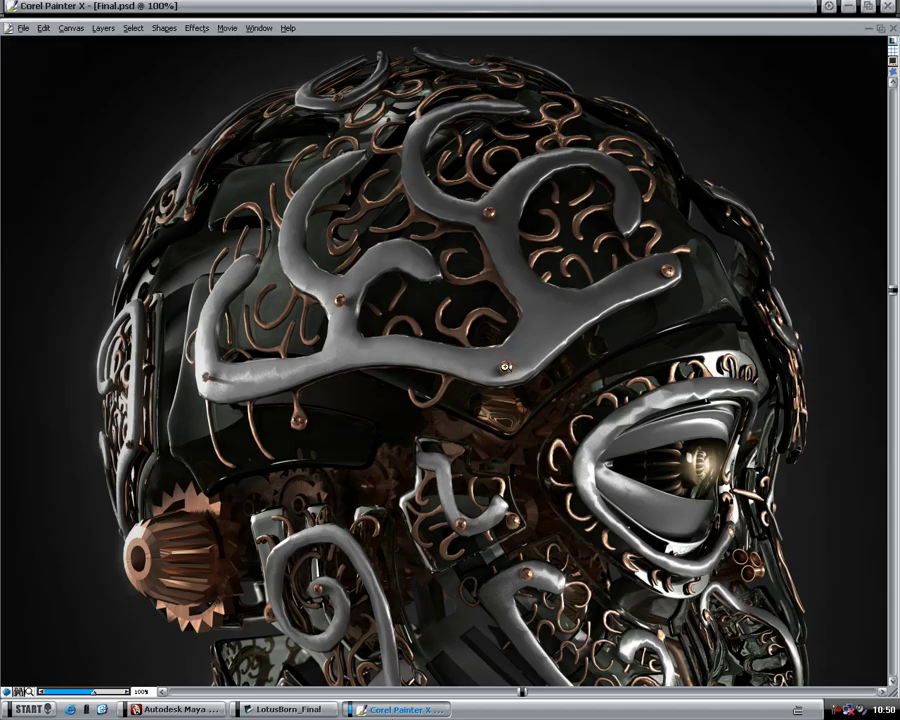
pyautogui.click(214, 712)
pyautogui.moveTo(466, 476)
pyautogui.keyDown('alt'); pyautogui.mouseDown()
pyautogui.moveTo(376, 412)
pyautogui.moveTo(536, 400)
pyautogui.moveTo(271, 404)
pyautogui.moveTo(318, 357)
pyautogui.mouseUp(); pyautogui.keyUp('alt')
pyautogui.keyDown('alt'); pyautogui.moveTo(248, 404); pyautogui.dragTo(346, 374); pyautogui.keyUp('alt')
pyautogui.scroll(3, 346, 374)
pyautogui.scroll(-10, 366, 418)
pyautogui.scroll(-5, 458, 512)
pyautogui.keyDown('alt'); pyautogui.moveTo(412, 500); pyautogui.dragTo(391, 416); pyautogui.keyUp('alt')
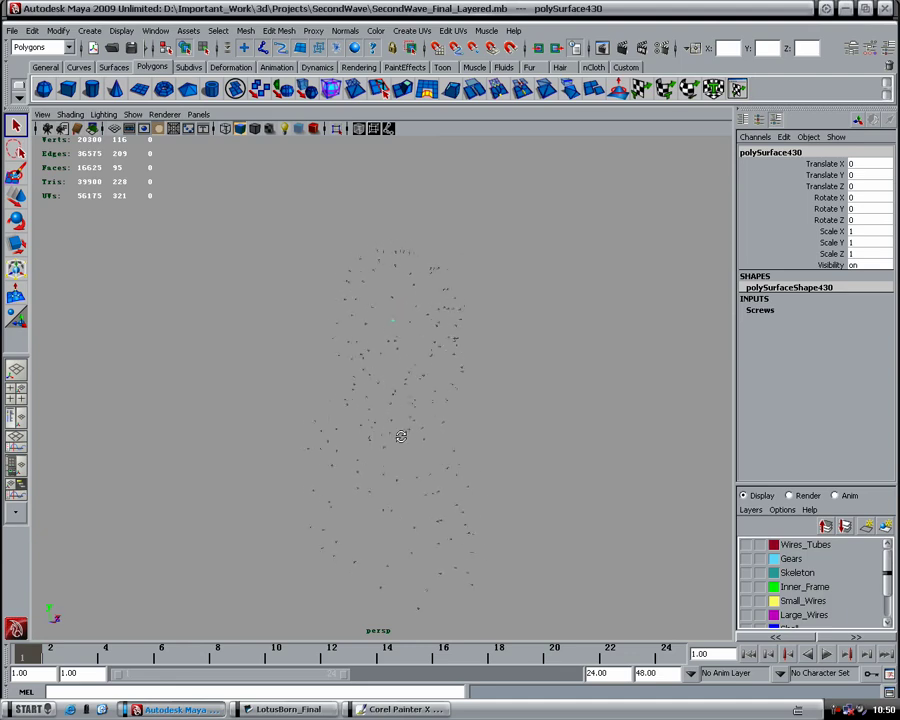
pyautogui.click(324, 432)
pyautogui.moveTo(482, 412)
pyautogui.keyDown('alt'); pyautogui.mouseDown()
pyautogui.moveTo(293, 367)
pyautogui.moveTo(623, 366)
pyautogui.moveTo(514, 365)
pyautogui.moveTo(531, 361)
pyautogui.mouseUp(); pyautogui.keyUp('alt')
pyautogui.scroll(4, 500, 376)
pyautogui.scroll(2, 496, 312)
pyautogui.scroll(2, 510, 436)
pyautogui.moveTo(520, 459)
pyautogui.keyDown('alt'); pyautogui.mouseDown()
pyautogui.moveTo(304, 450)
pyautogui.moveTo(540, 454)
pyautogui.moveTo(470, 420)
pyautogui.moveTo(339, 418)
pyautogui.moveTo(370, 394)
pyautogui.mouseUp(); pyautogui.keyUp('alt')
# - Set all layers visible and dolly out to see the whole bust in profile
pyautogui.rightClick(752, 586)
pyautogui.moveTo(785, 617)
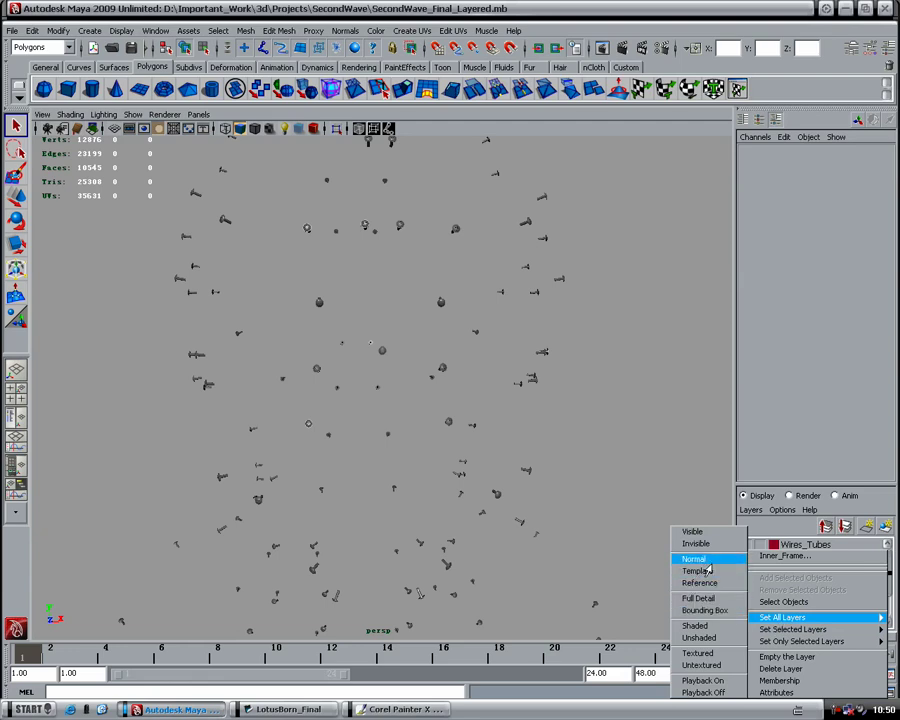
pyautogui.click(695, 532)
pyautogui.keyDown('alt'); pyautogui.moveTo(651, 413); pyautogui.dragTo(537, 368, button='right'); pyautogui.keyUp('alt')
pyautogui.keyDown('alt'); pyautogui.moveTo(537, 368); pyautogui.dragTo(516, 342, button='middle'); pyautogui.keyUp('alt')
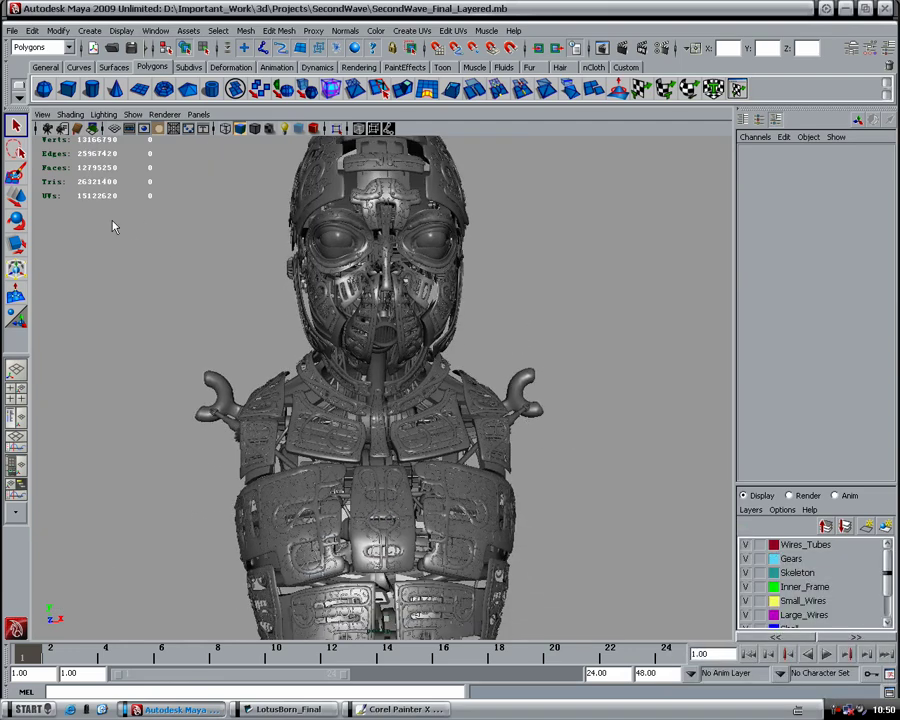
pyautogui.moveTo(135, 248)
pyautogui.keyDown('alt'); pyautogui.mouseDown(button='right')
pyautogui.moveTo(88, 226)
pyautogui.moveTo(83, 185)
pyautogui.mouseUp(button='right'); pyautogui.keyUp('alt')
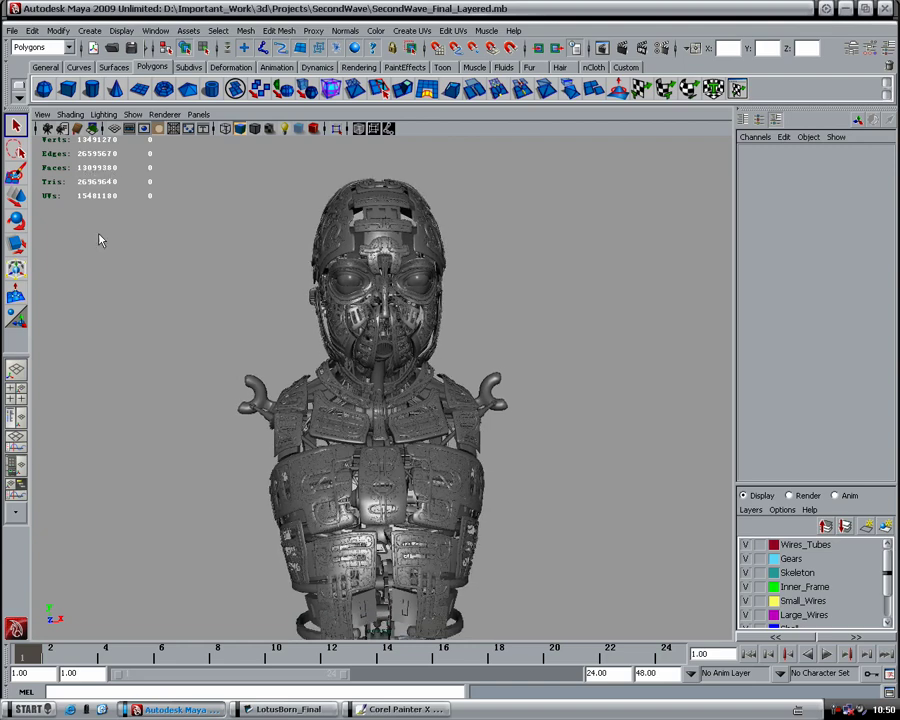
pyautogui.moveTo(149, 285)
pyautogui.keyDown('alt'); pyautogui.mouseDown()
pyautogui.moveTo(257, 251)
pyautogui.moveTo(64, 141)
pyautogui.mouseUp(); pyautogui.keyUp('alt')
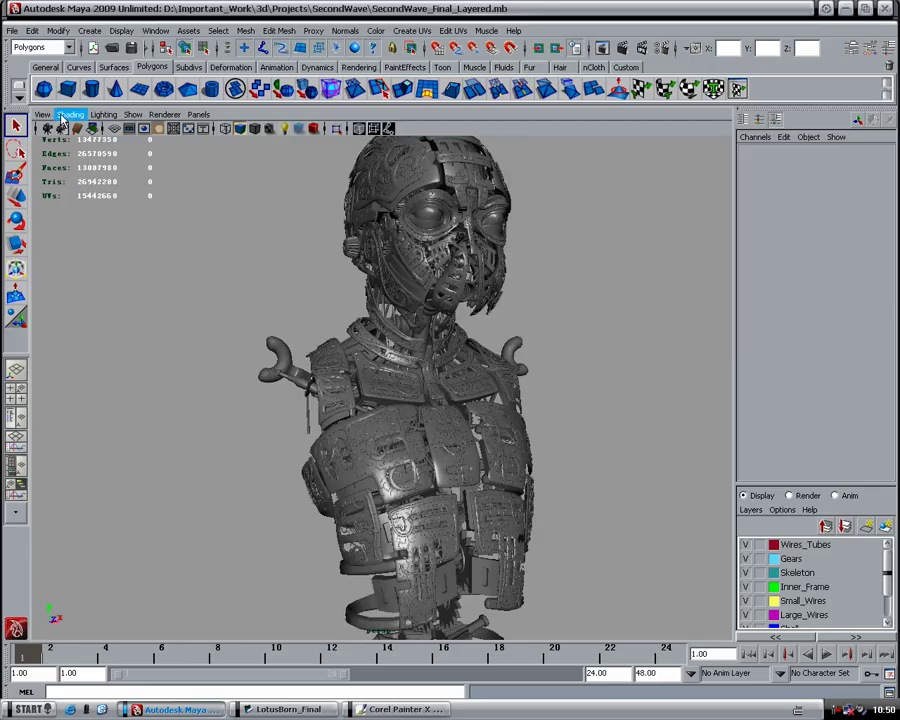
pyautogui.click(64, 115)
# - Switch to wireframe shading and orbit the bust through rear and side profiles to the front
pyautogui.click(85, 135)
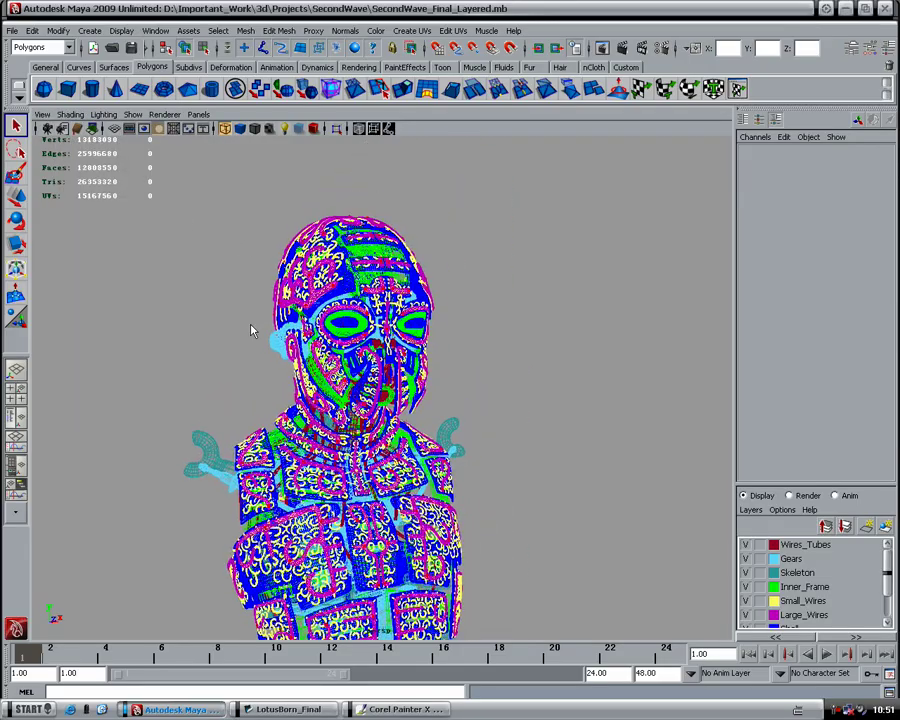
pyautogui.scroll(5, 297, 263)
pyautogui.keyDown('alt'); pyautogui.moveTo(380, 380); pyautogui.dragTo(450, 380); pyautogui.keyUp('alt')
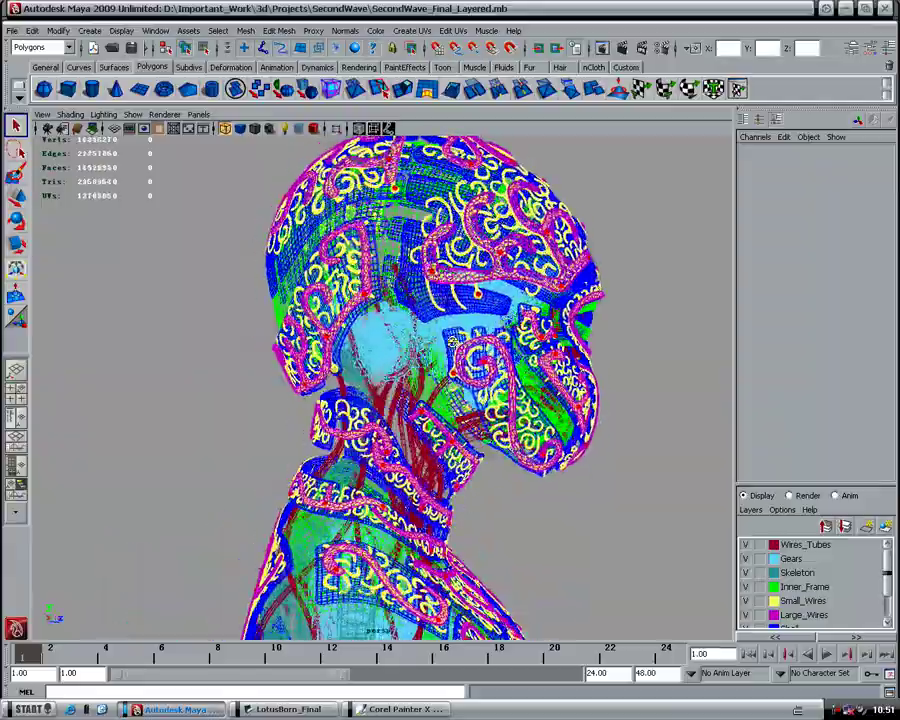
pyautogui.keyDown('alt'); pyautogui.moveTo(380, 380); pyautogui.dragTo(520, 380); pyautogui.keyUp('alt')
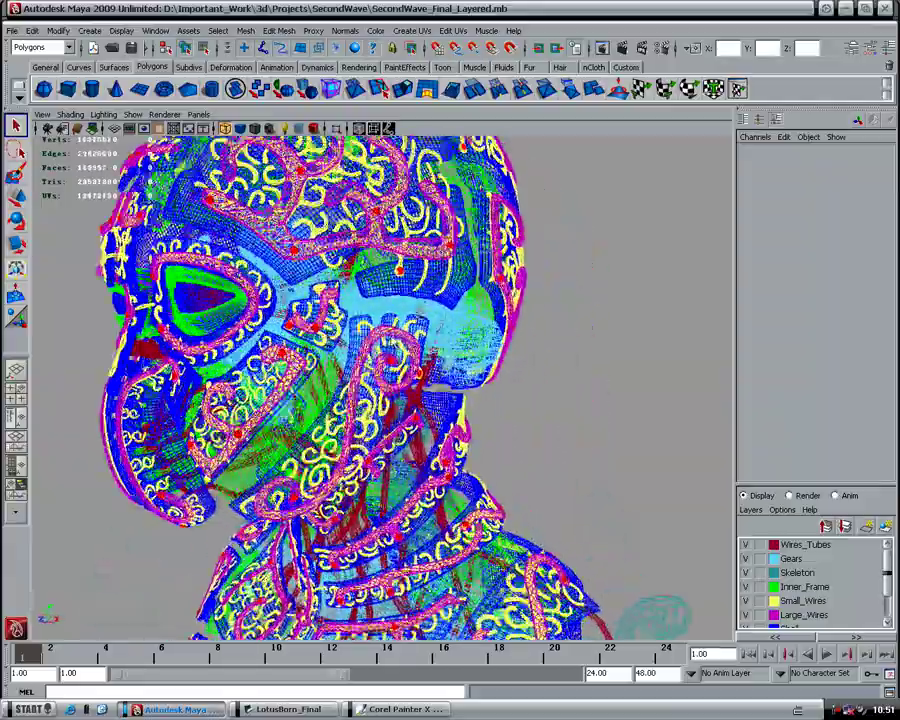
pyautogui.moveTo(241, 332)
pyautogui.keyDown('alt'); pyautogui.mouseDown()
pyautogui.moveTo(471, 276)
pyautogui.moveTo(552, 271)
pyautogui.mouseUp(); pyautogui.keyUp('alt')
pyautogui.scroll(3, 478, 307)
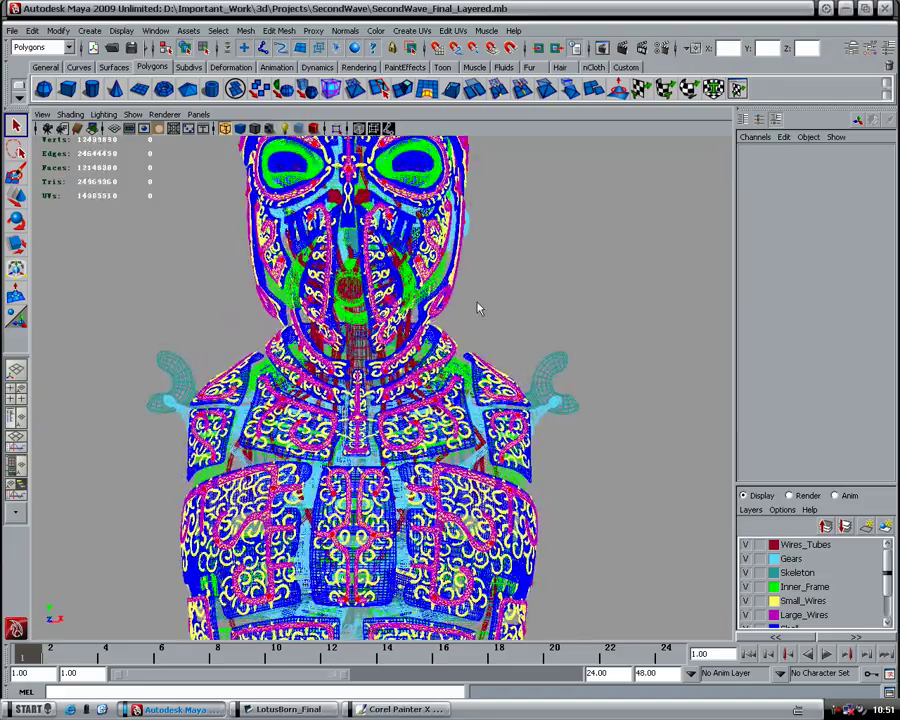
pyautogui.moveTo(400, 420)
pyautogui.keyDown('alt'); pyautogui.mouseDown()
pyautogui.moveTo(410, 340)
pyautogui.moveTo(440, 335)
pyautogui.mouseUp(); pyautogui.keyUp('alt')
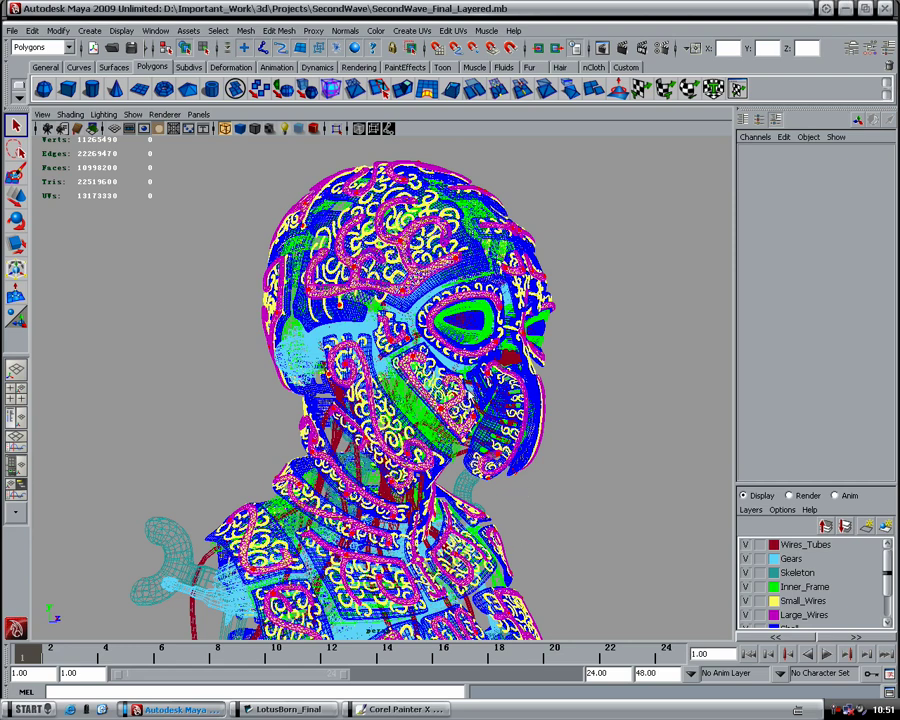
pyautogui.moveTo(287, 205)
pyautogui.keyDown('alt'); pyautogui.mouseDown()
pyautogui.moveTo(300, 200)
pyautogui.moveTo(173, 301)
pyautogui.mouseUp(); pyautogui.keyUp('alt')
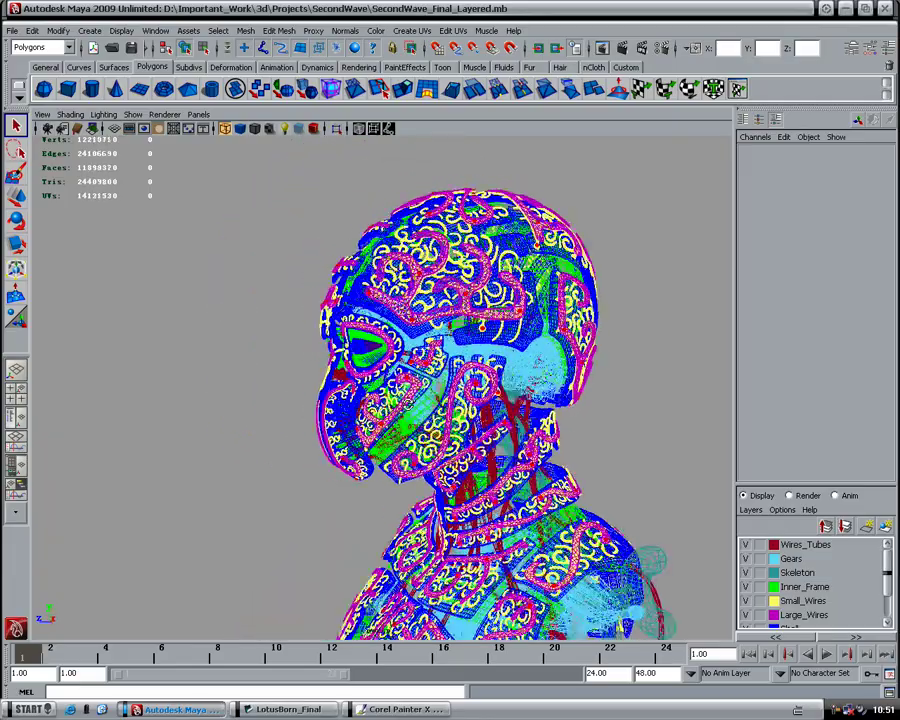
pyautogui.moveTo(470, 372)
pyautogui.keyDown('alt'); pyautogui.mouseDown()
pyautogui.moveTo(505, 372)
pyautogui.moveTo(440, 385)
pyautogui.mouseUp(); pyautogui.keyUp('alt')
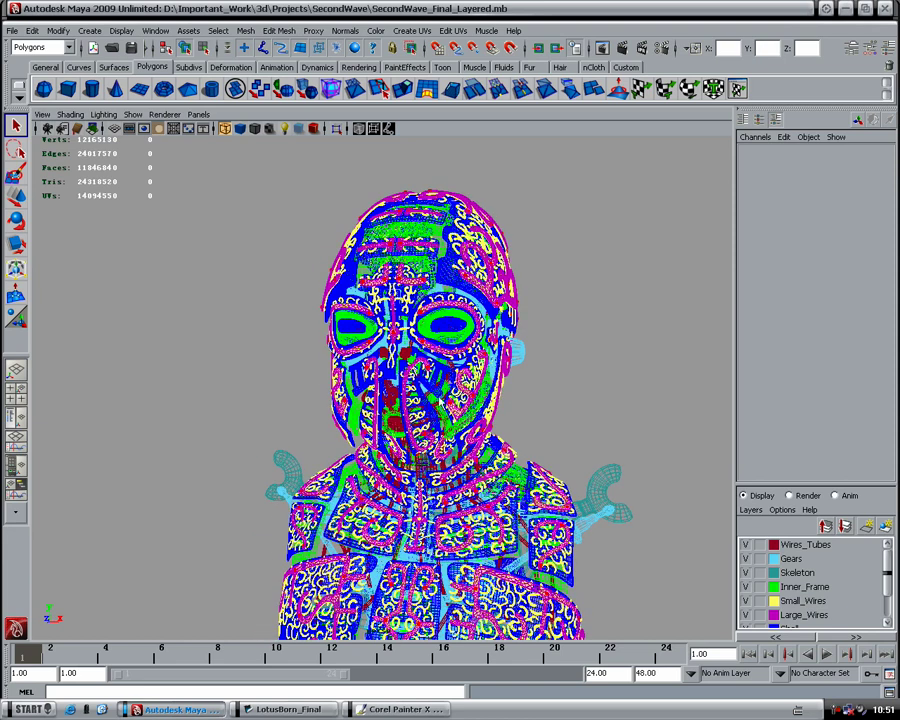